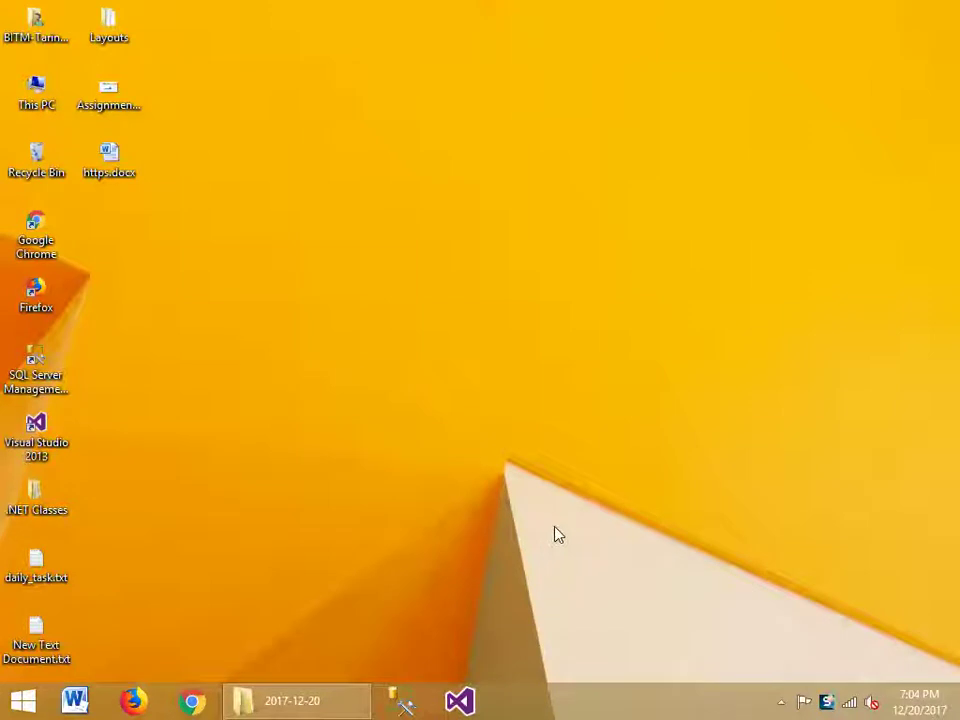
# Launch SQL Server Management Studio and look through the server names offered for the connection.
pyautogui.click(404, 701)
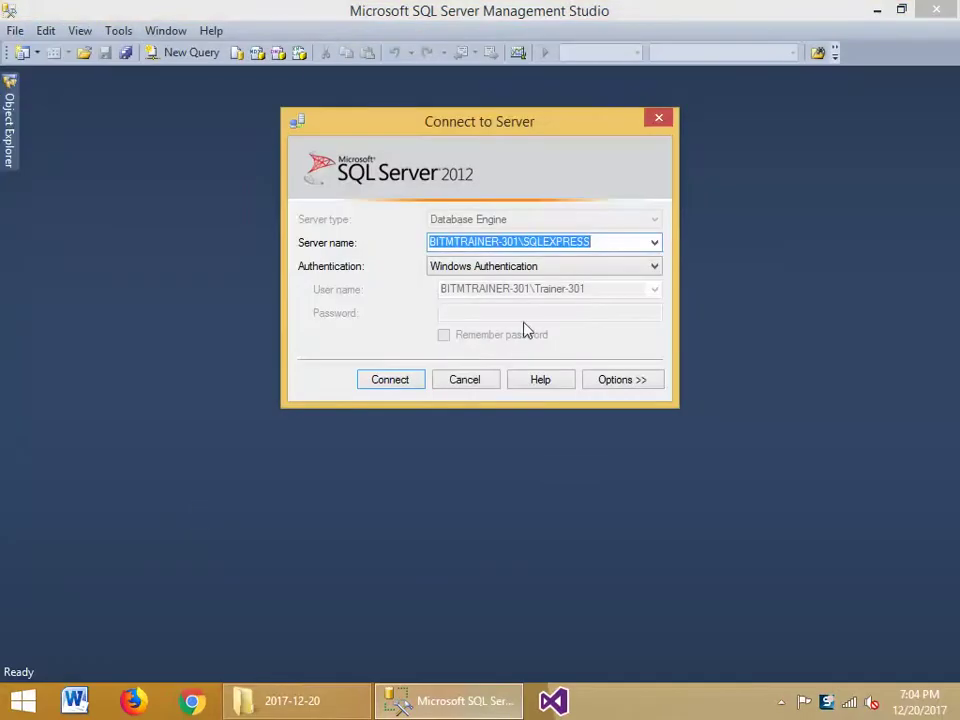
pyautogui.click(654, 242)
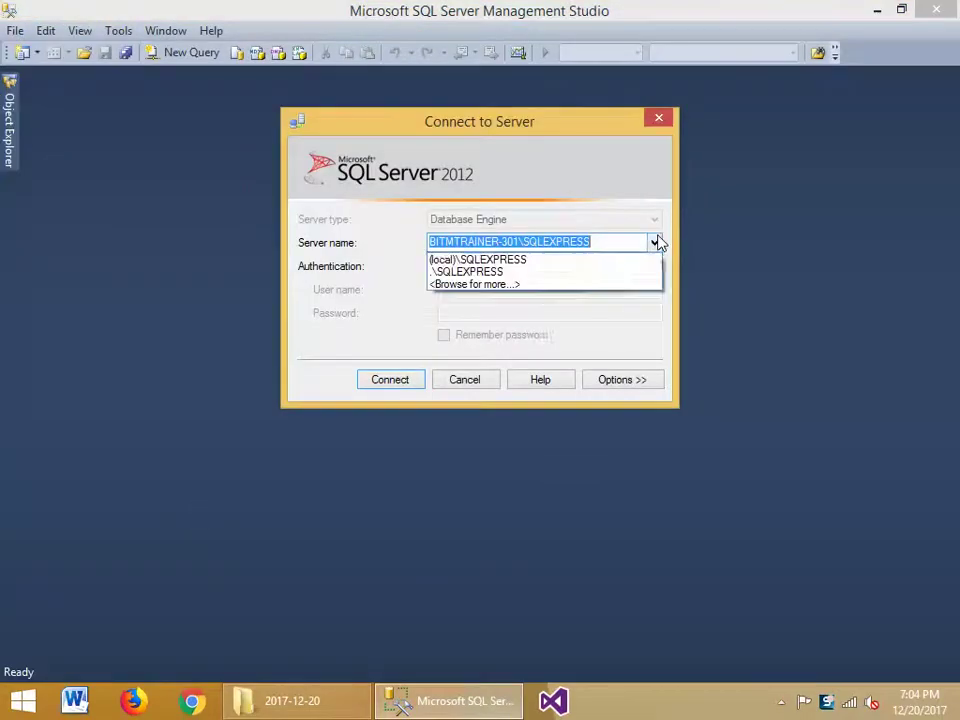
pyautogui.click(654, 242)
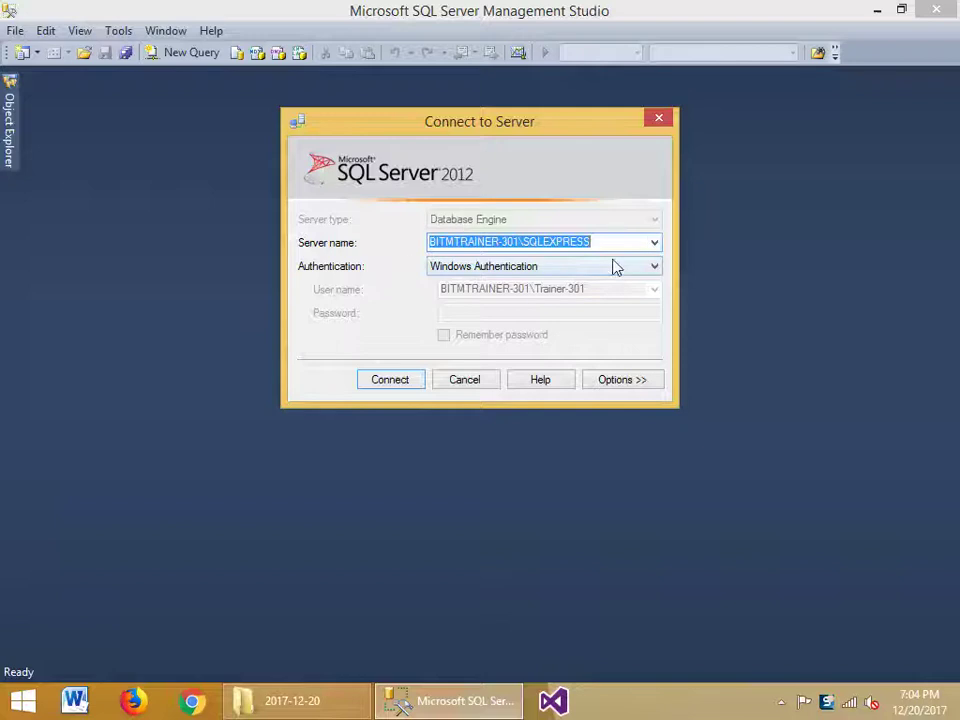
pyautogui.click(554, 272)
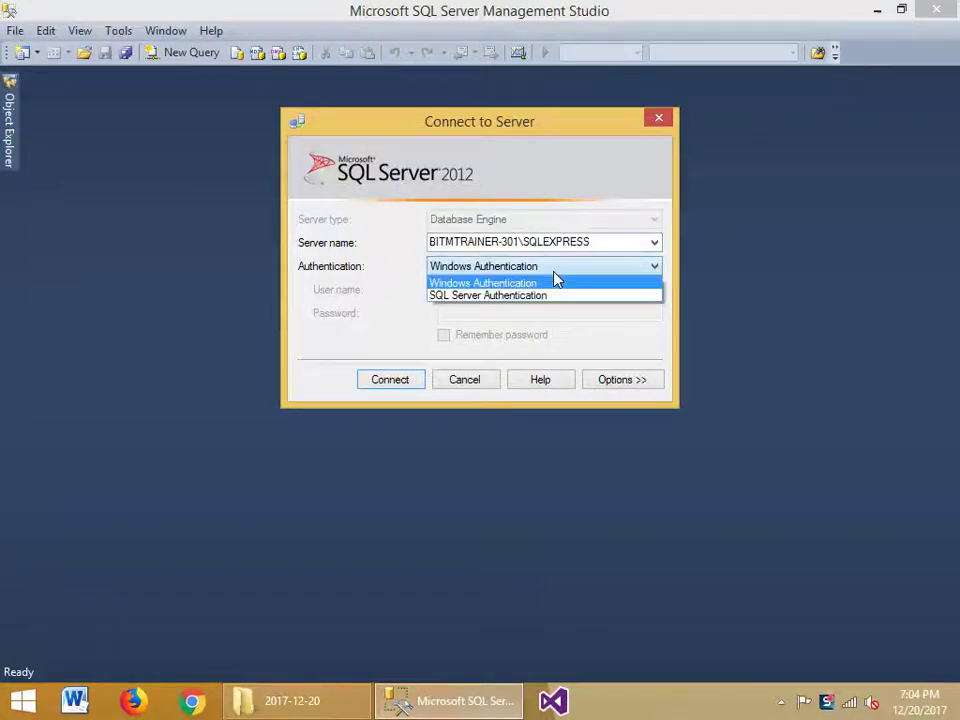
pyautogui.click(510, 297)
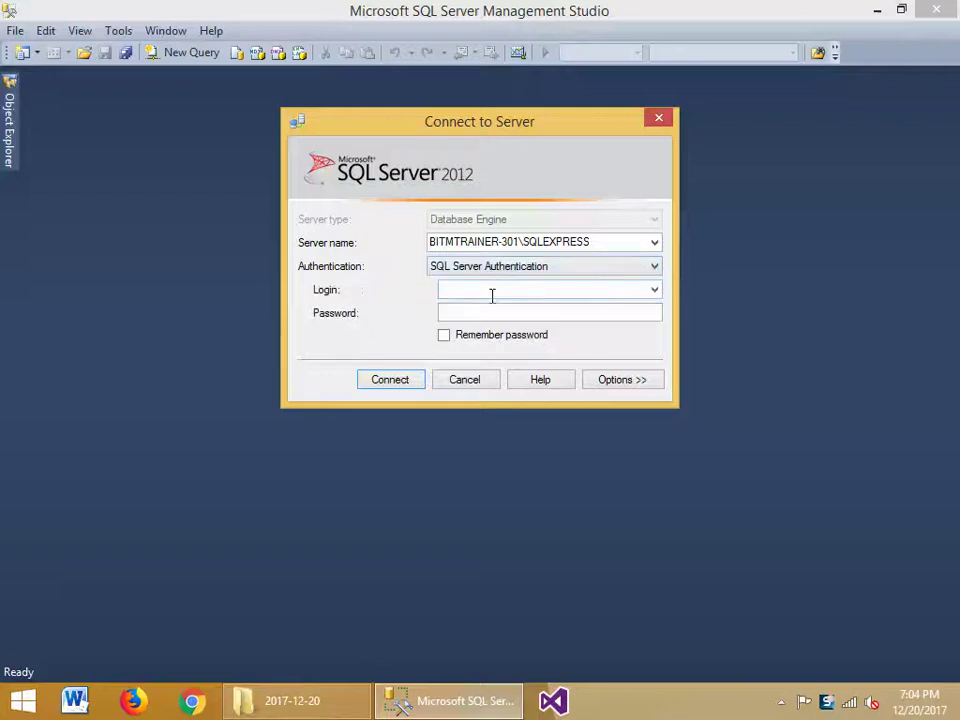
pyautogui.click(474, 311)
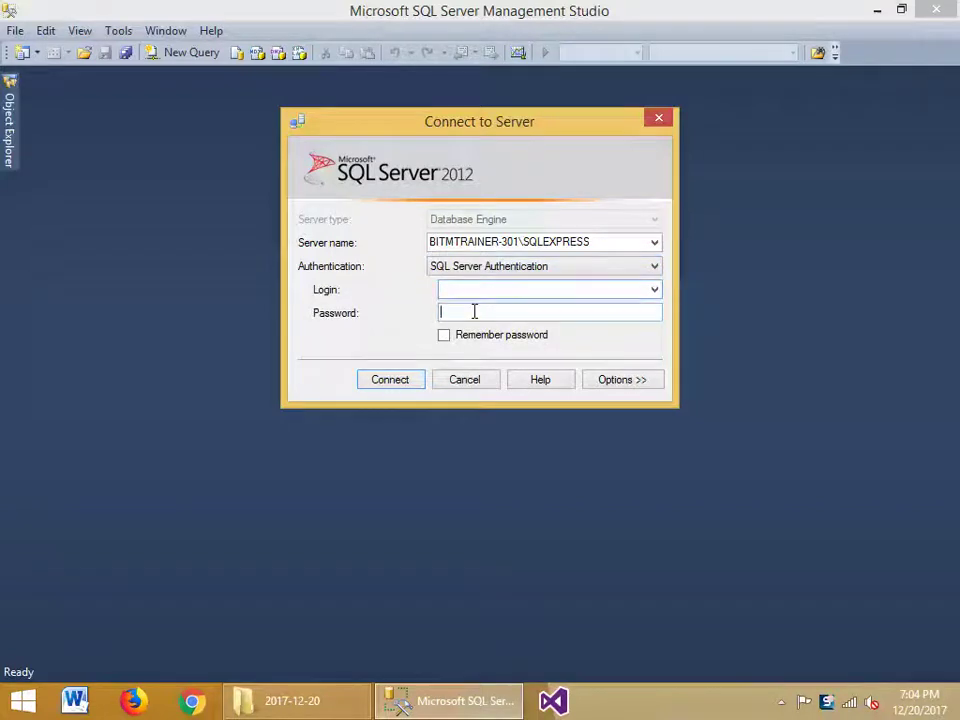
pyautogui.click(545, 267)
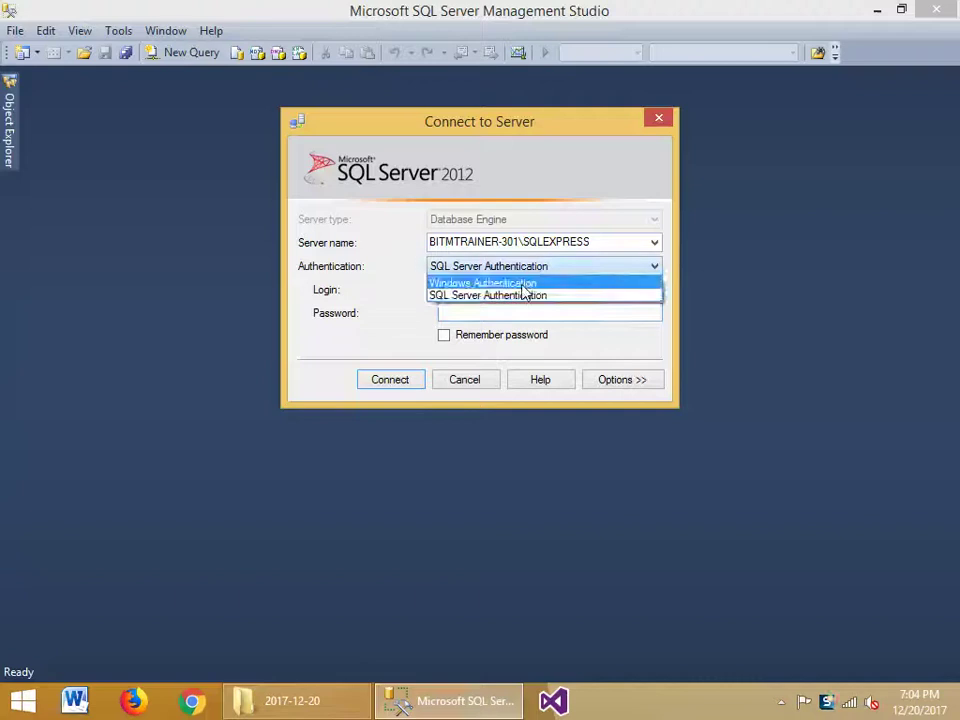
pyautogui.click(522, 285)
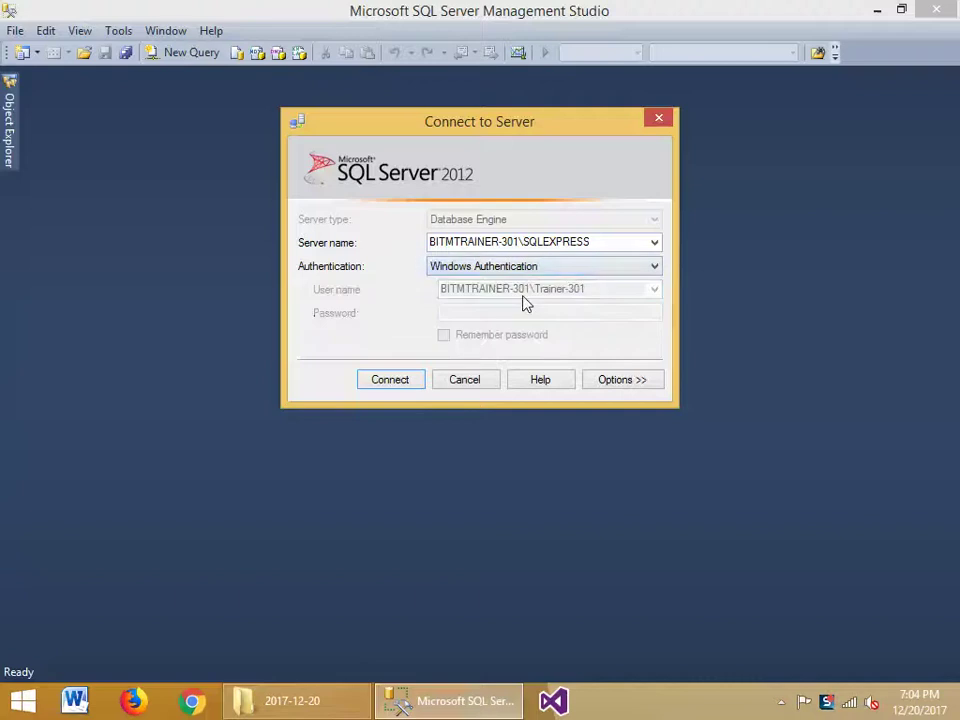
# Connect to BITMTRAINER-301\SQLEXPRESS with Windows Authentication and expand the Databases folder to review the existing databases.
pyautogui.click(394, 384)
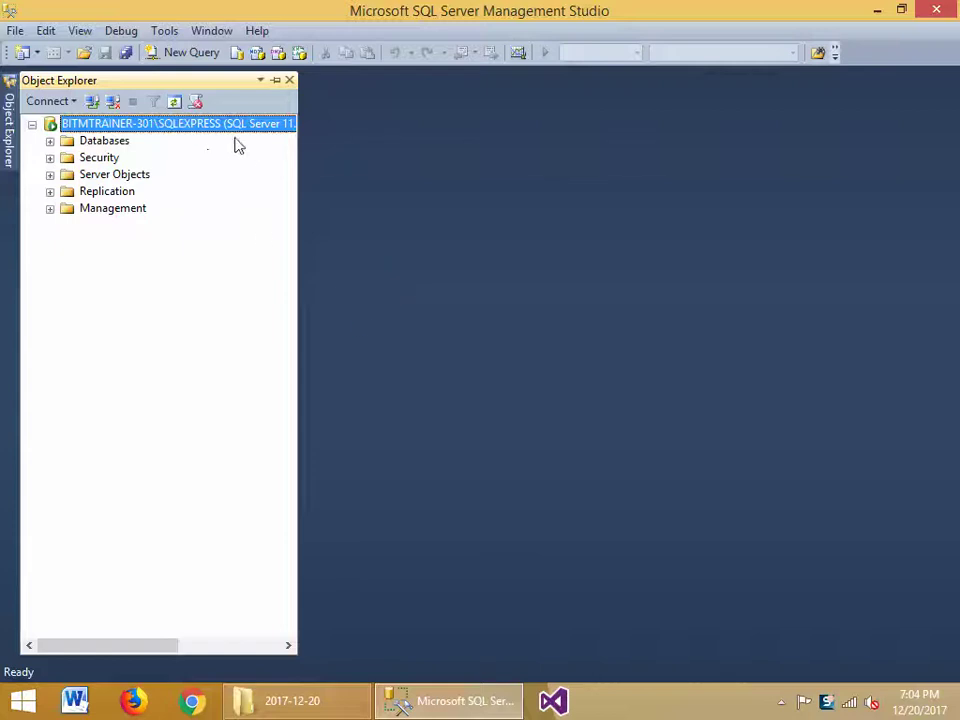
pyautogui.click(50, 141)
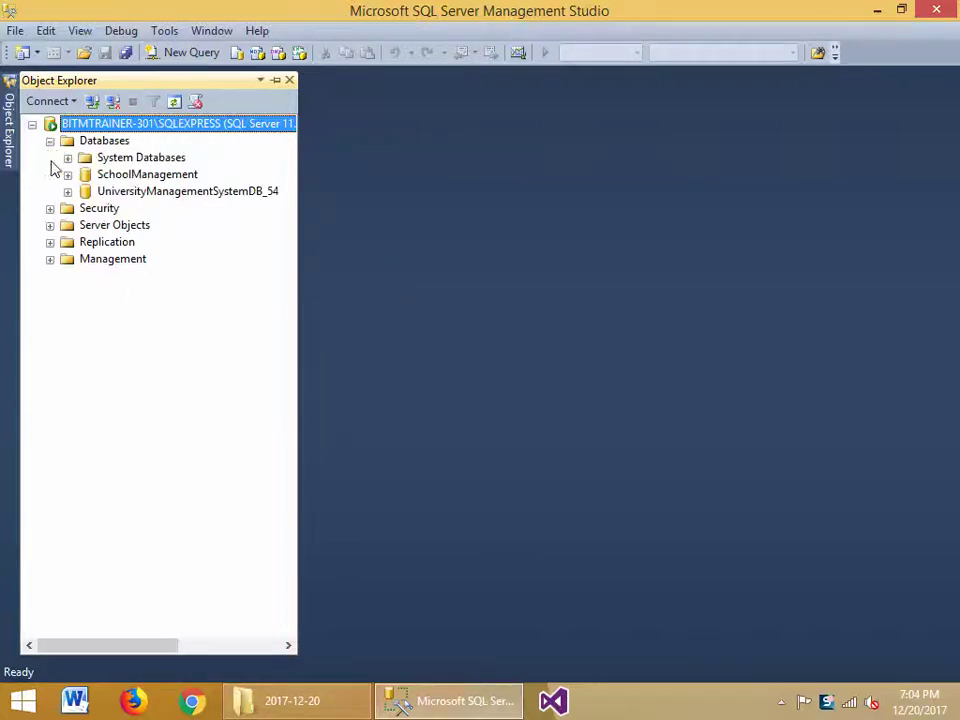
pyautogui.click(147, 175)
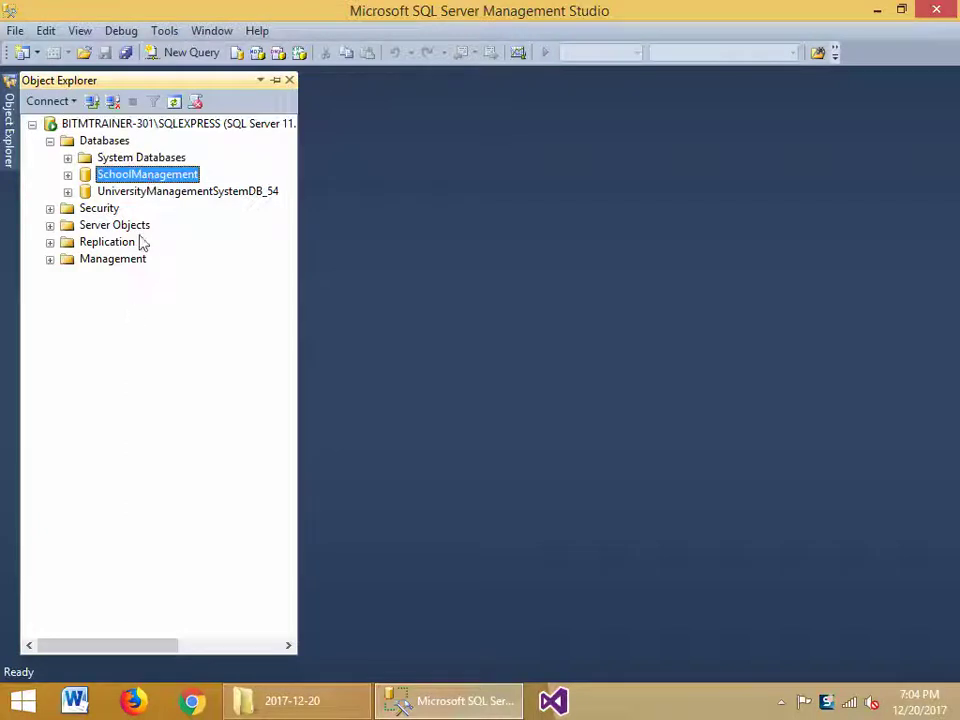
pyautogui.click(143, 192)
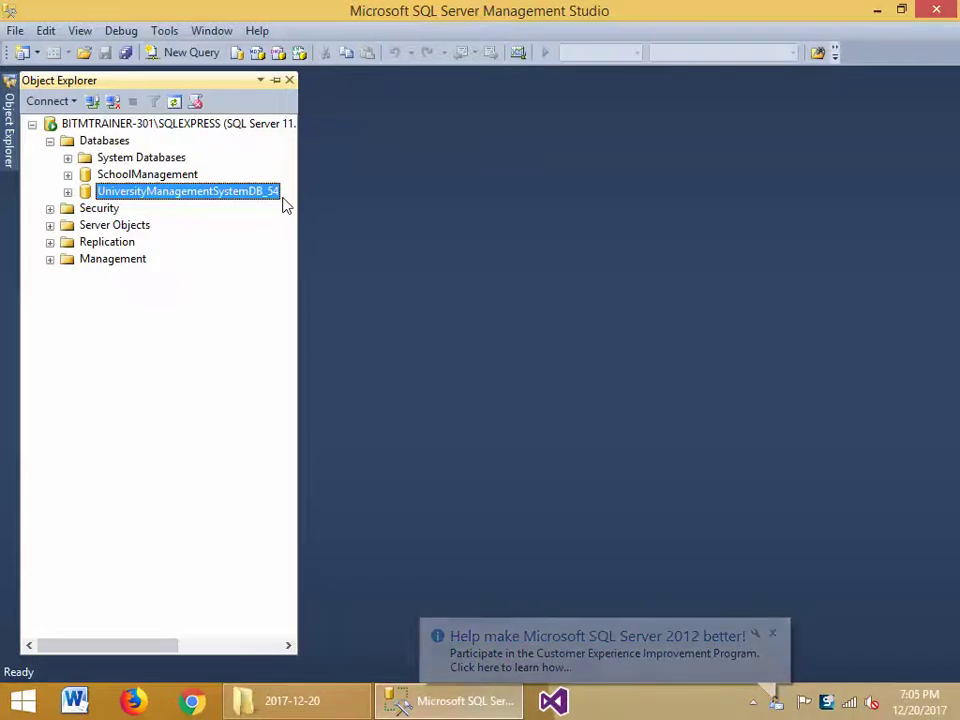
# Start a new database on the server and name it UniversityDB_51.
pyautogui.click(110, 143)
pyautogui.rightClick(110, 143)
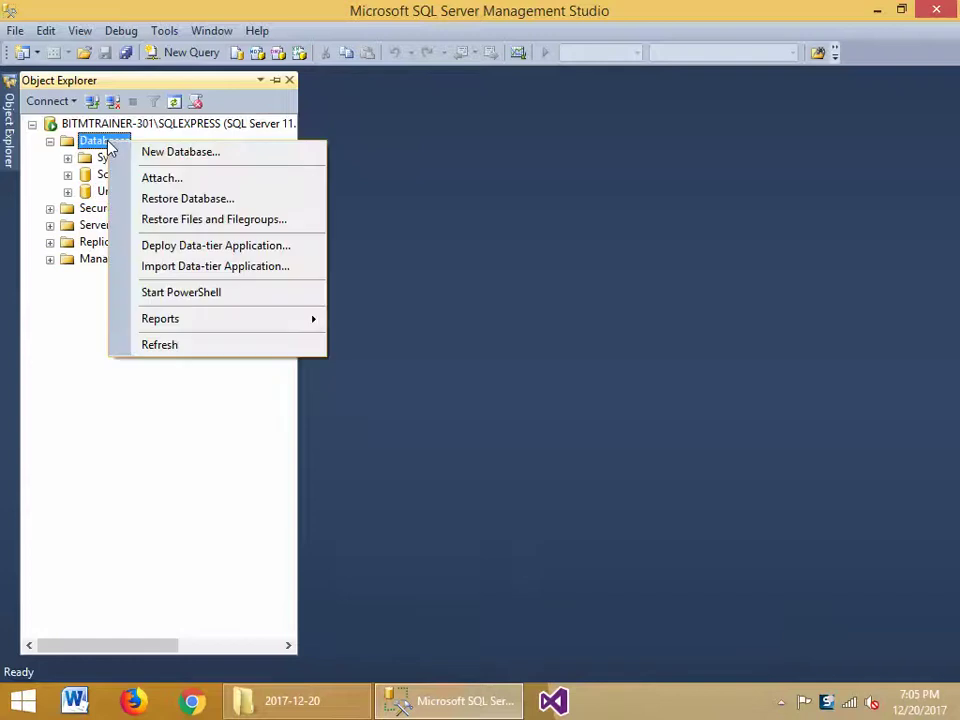
pyautogui.click(250, 158)
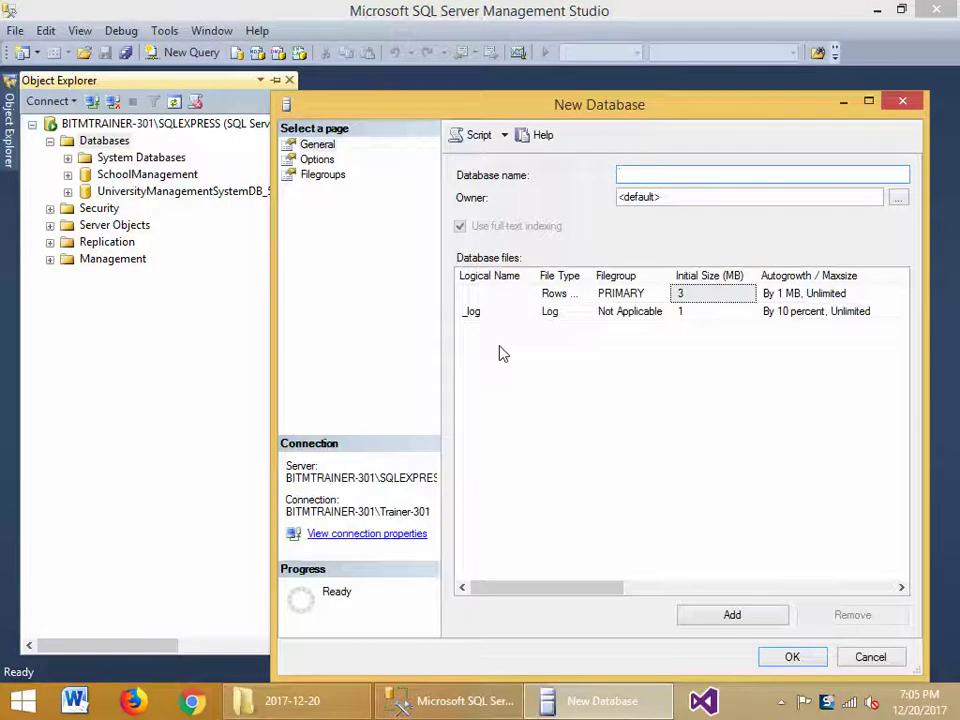
pyautogui.moveTo(690, 108); pyautogui.dragTo(569, 98)
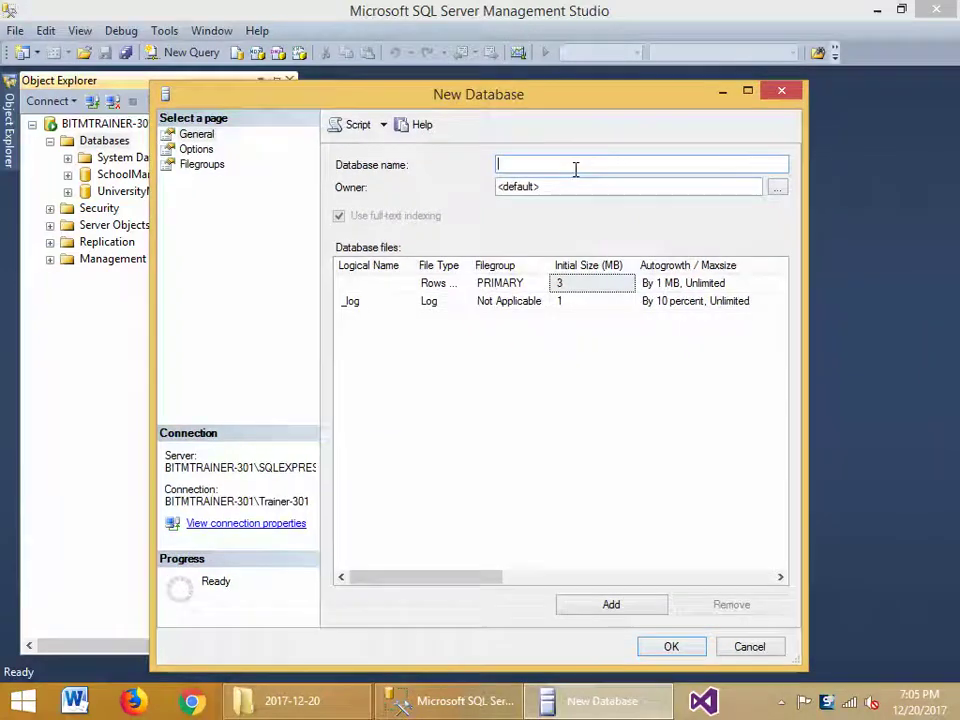
pyautogui.write('University')
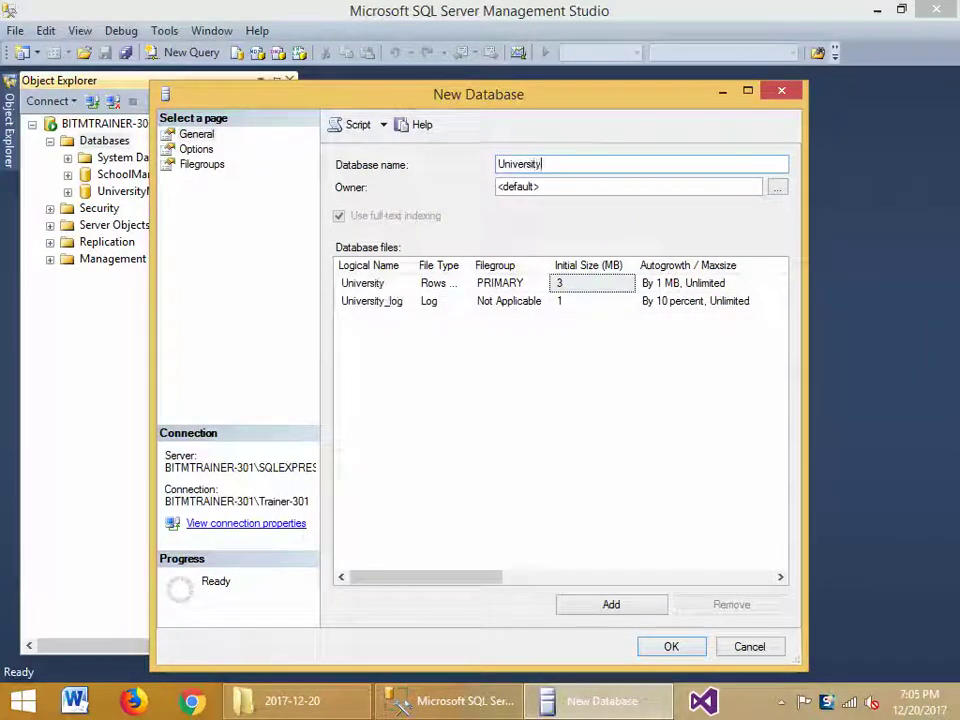
pyautogui.write('DB_')
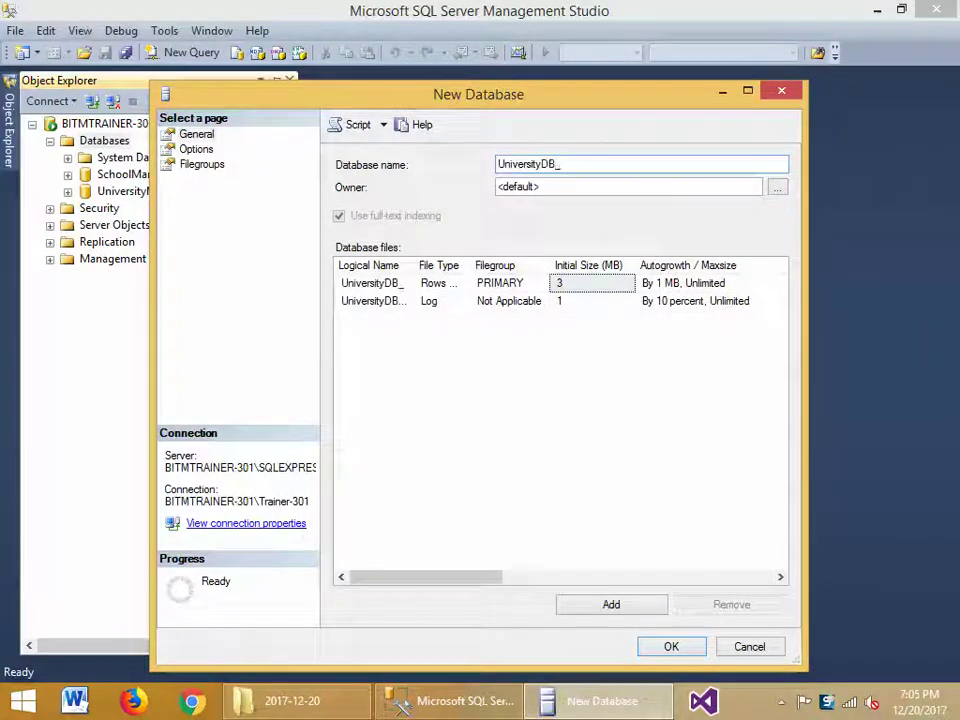
pyautogui.write('51')
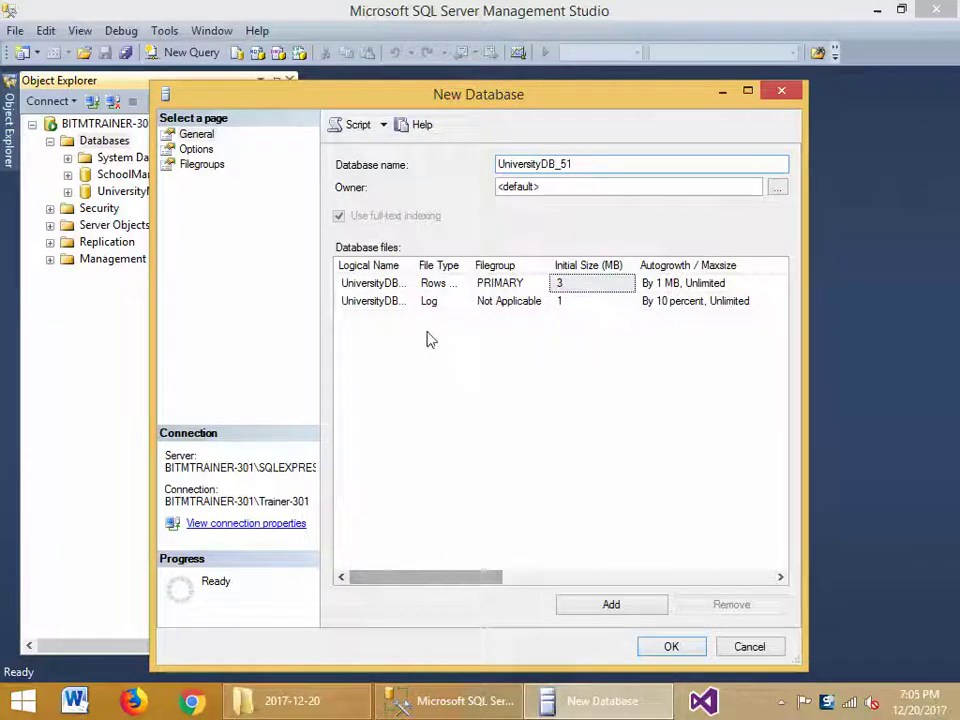
pyautogui.moveTo(396, 585); pyautogui.dragTo(606, 602)
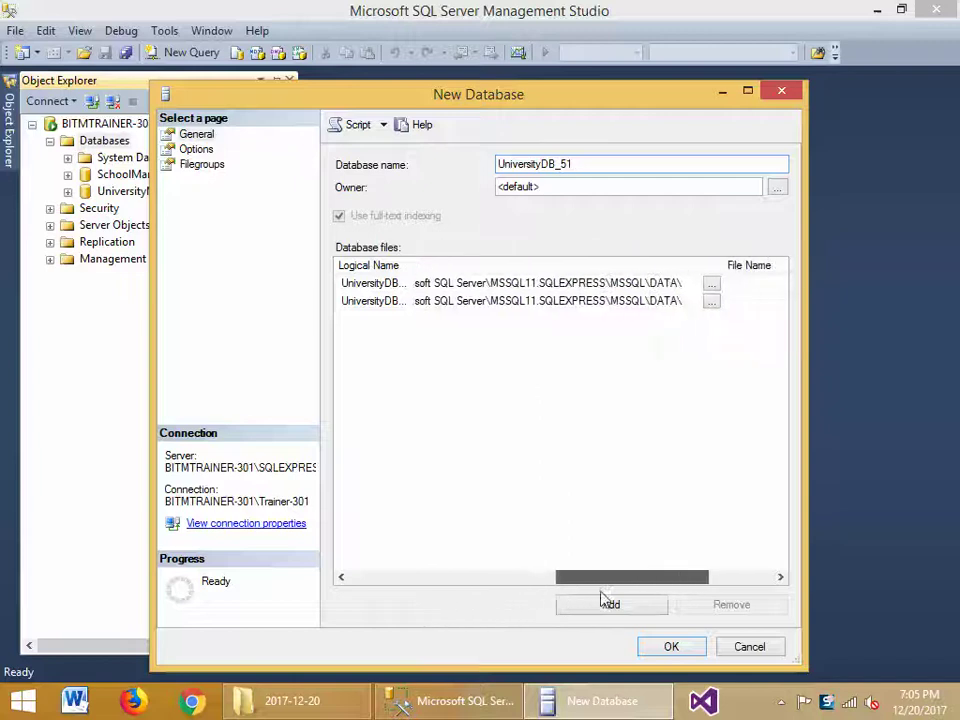
pyautogui.click(711, 285)
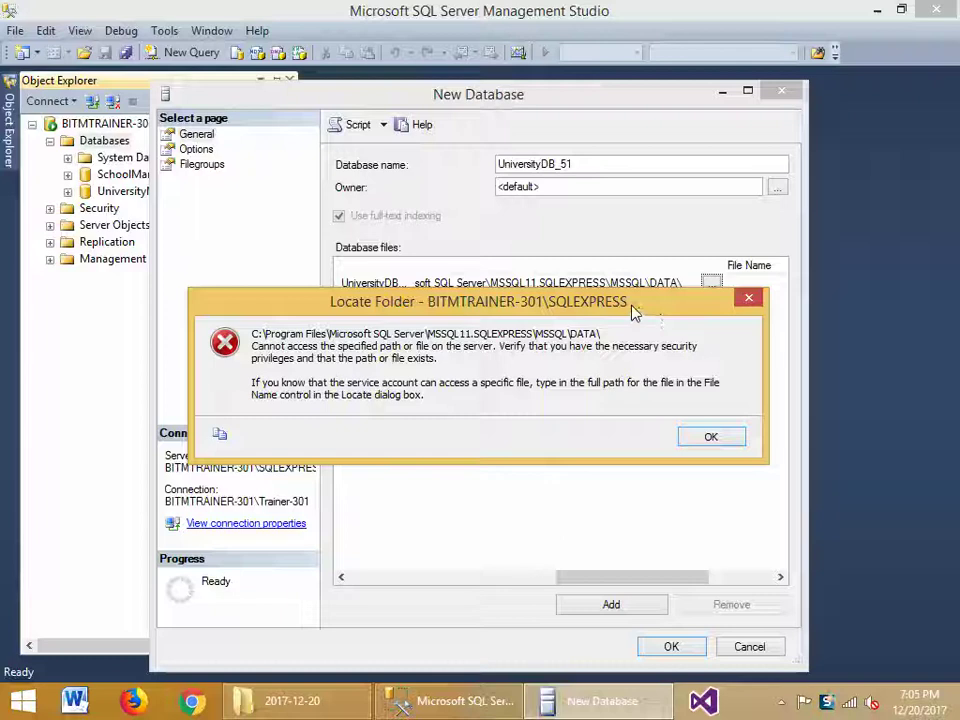
pyautogui.moveTo(630, 305); pyautogui.dragTo(576, 302)
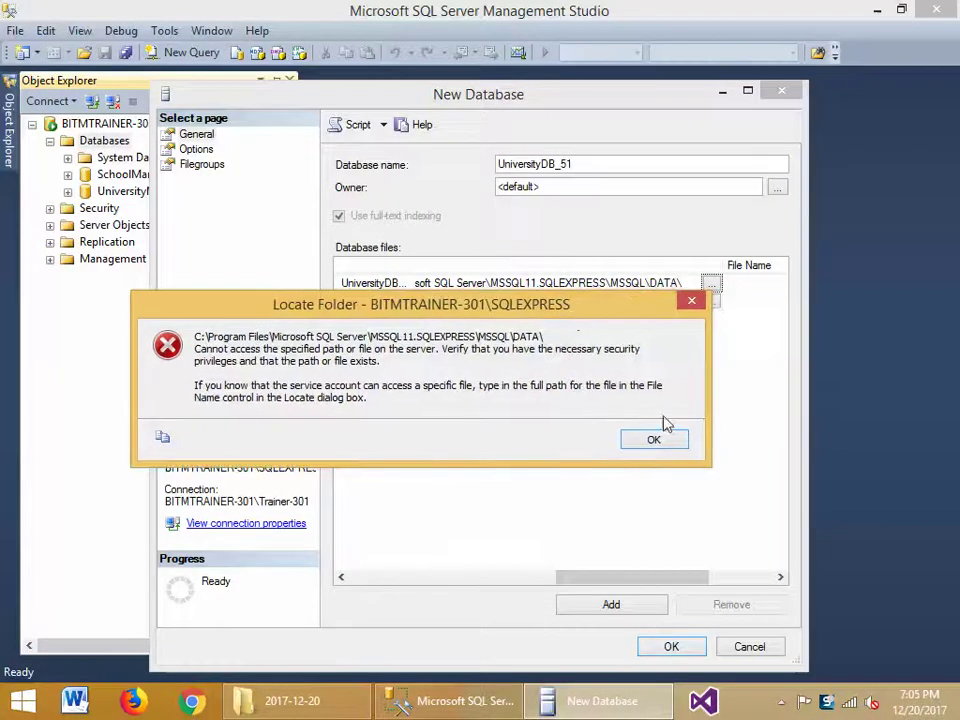
pyautogui.press('Return')
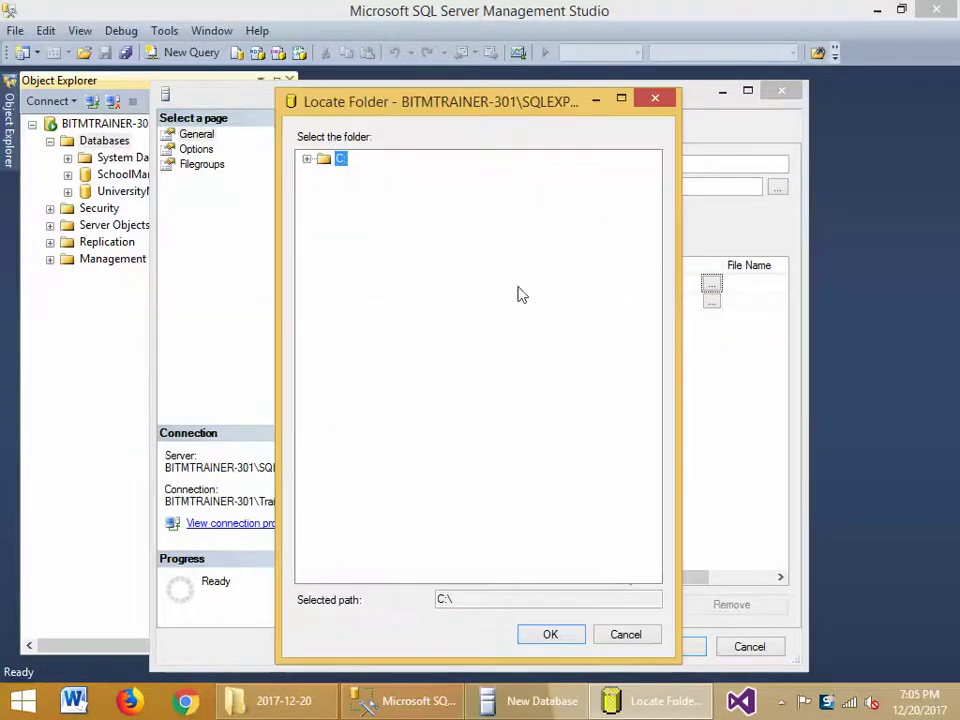
pyautogui.click(653, 100)
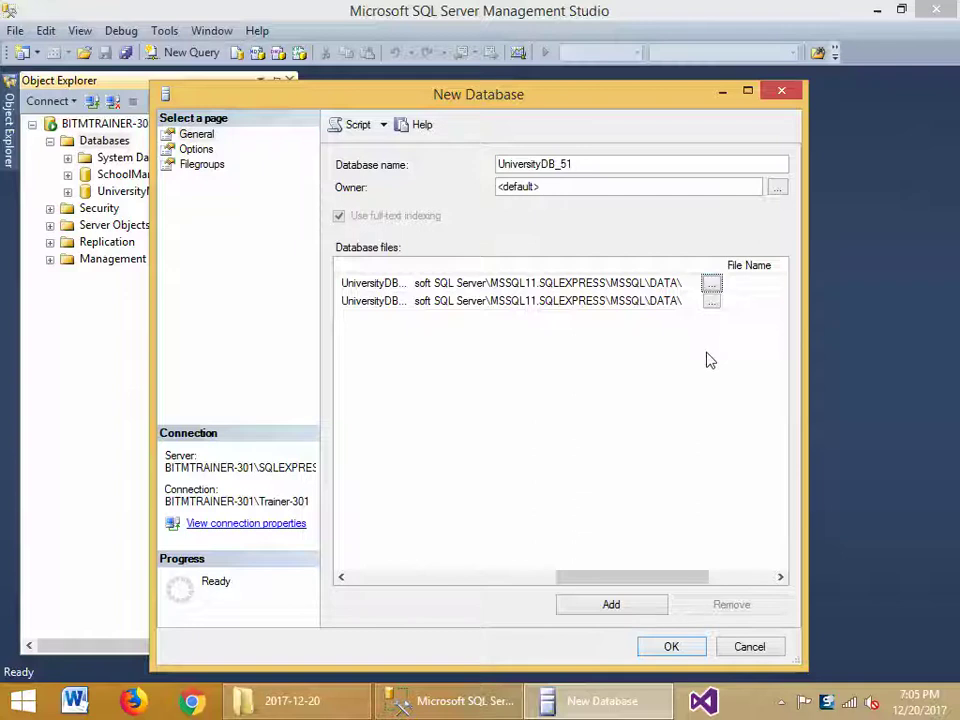
# Create the UniversityDB_51 database with the default file settings and expand its Tables folder.
pyautogui.click(672, 648)
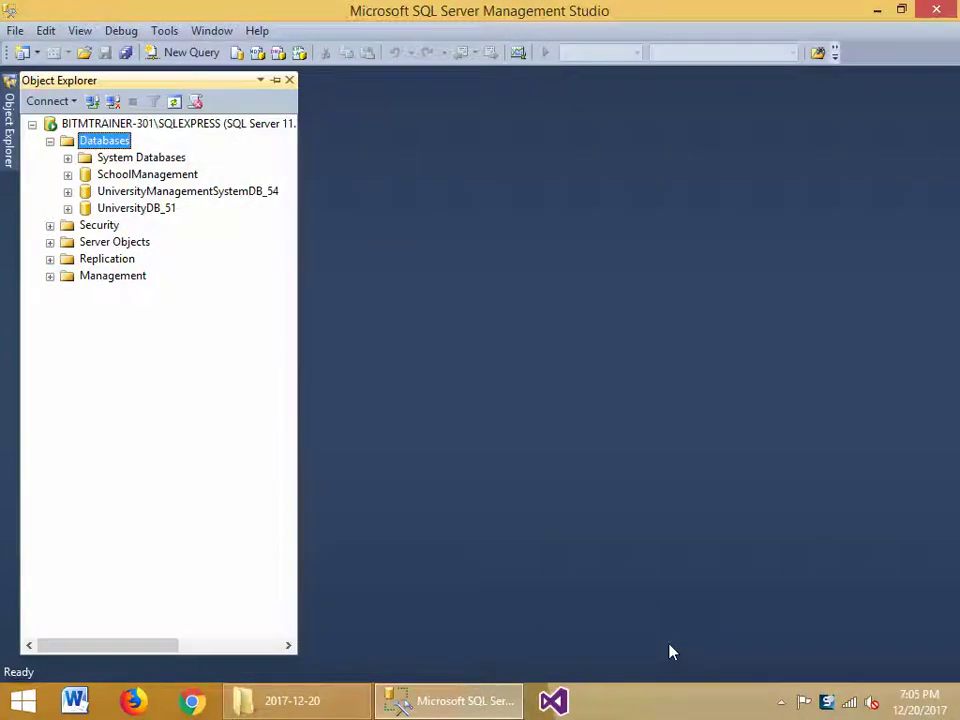
pyautogui.click(155, 210)
pyautogui.click(67, 208)
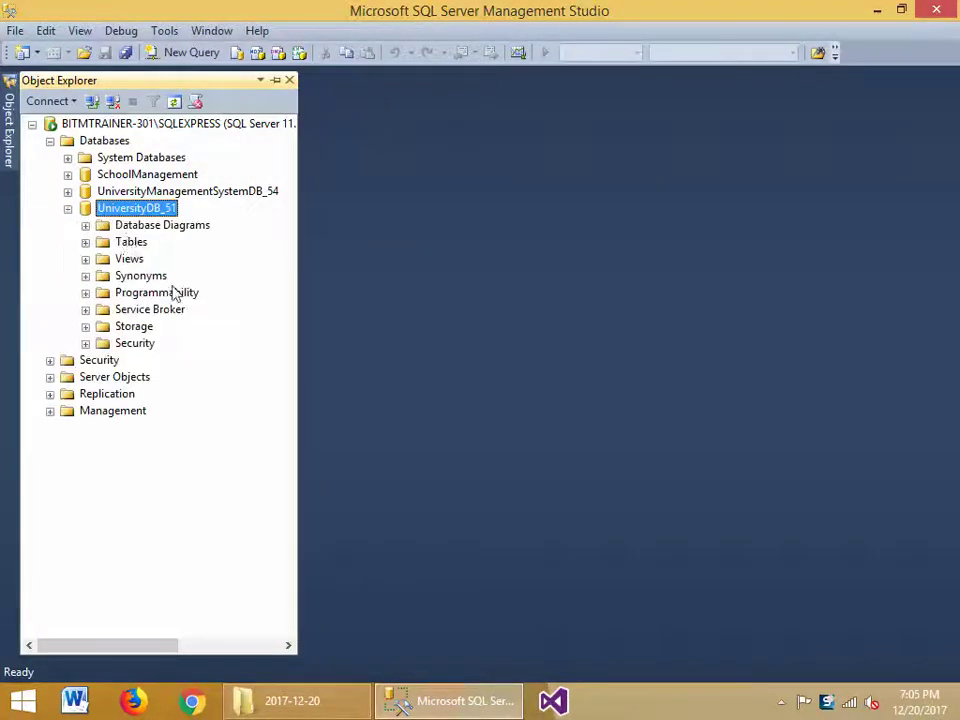
pyautogui.click(118, 246)
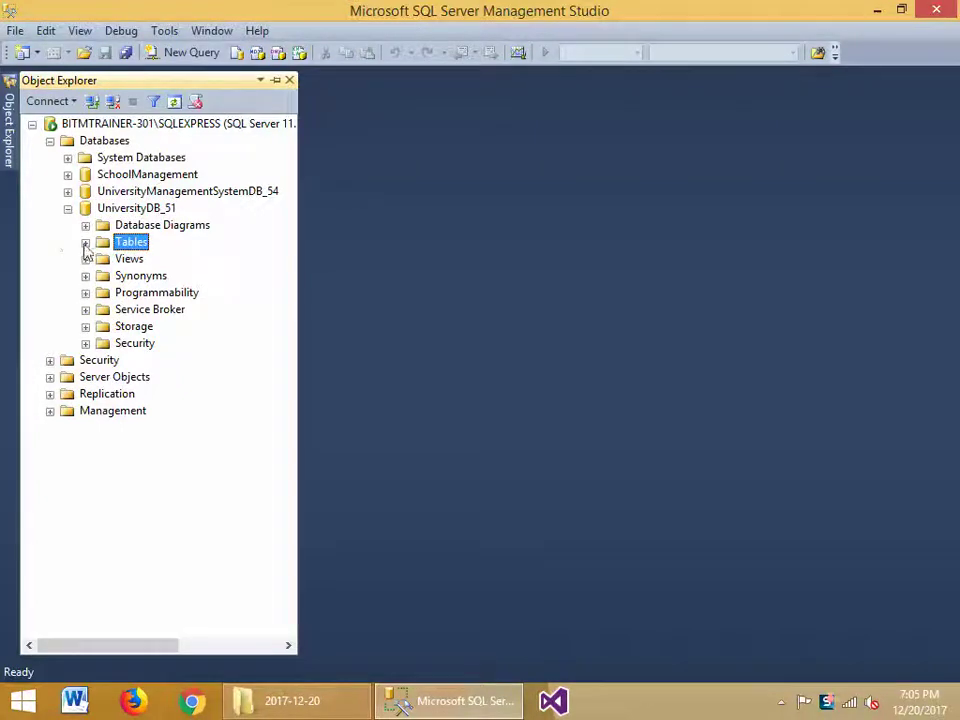
pyautogui.click(86, 243)
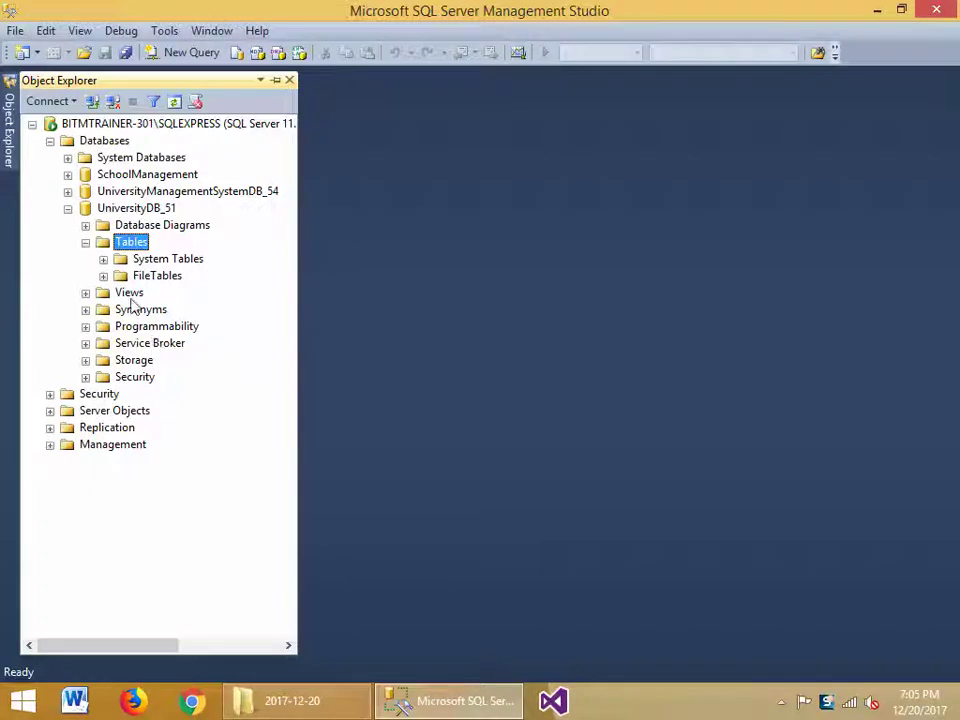
# Start a new table in UniversityDB_51 and keep Object Explorer docked beside the table designer.
pyautogui.rightClick(129, 243)
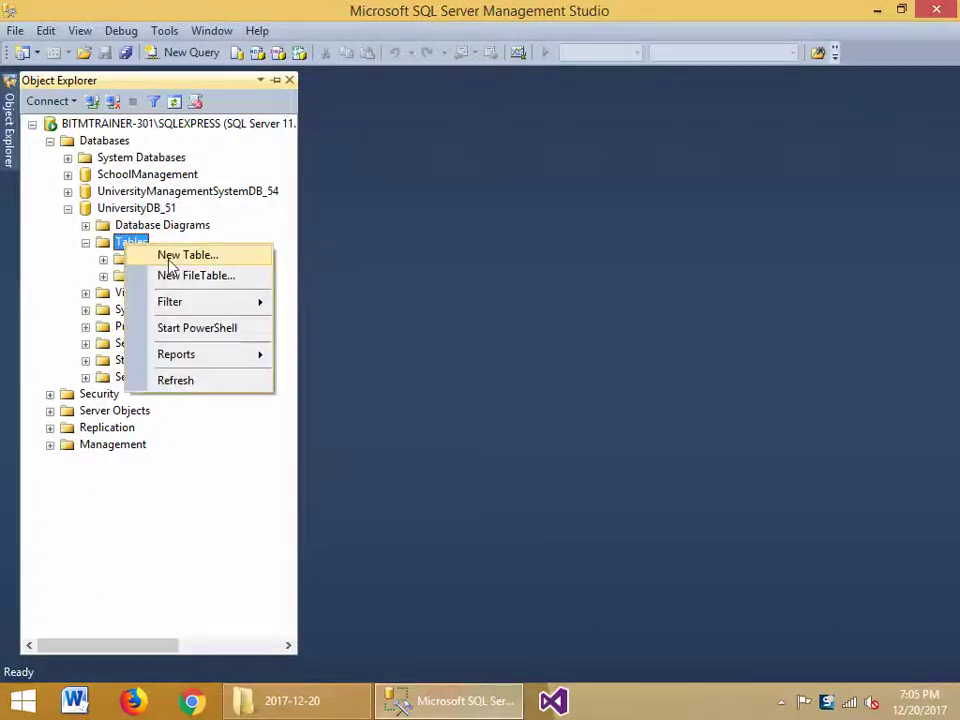
pyautogui.click(170, 257)
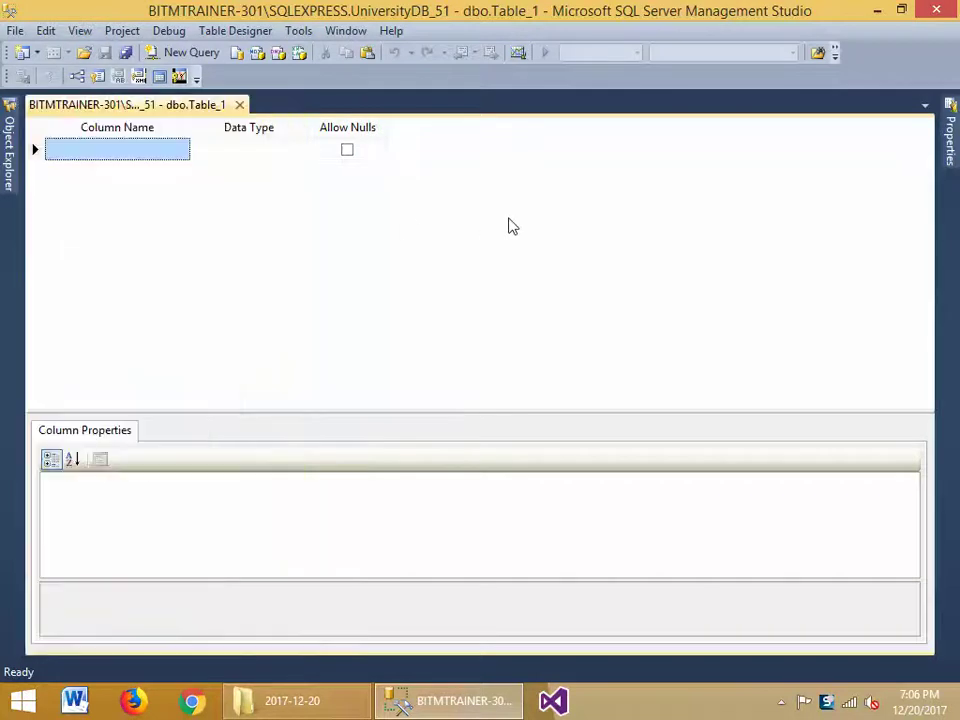
pyautogui.click(9, 150)
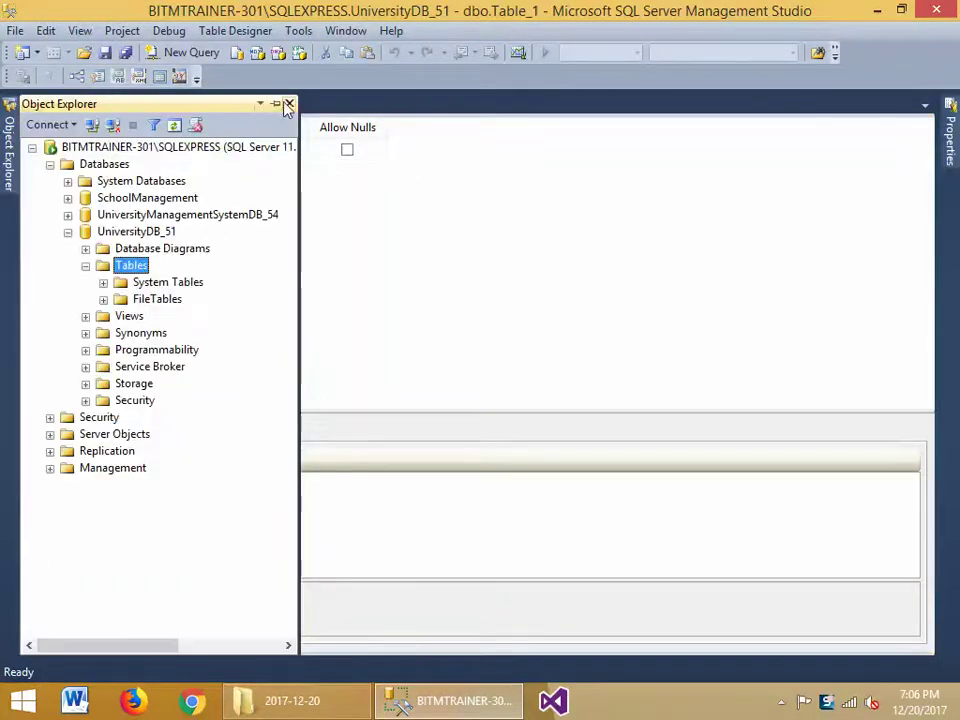
pyautogui.click(276, 103)
# Add a column called Name to the new table and look through the available data types.
pyautogui.click(330, 153)
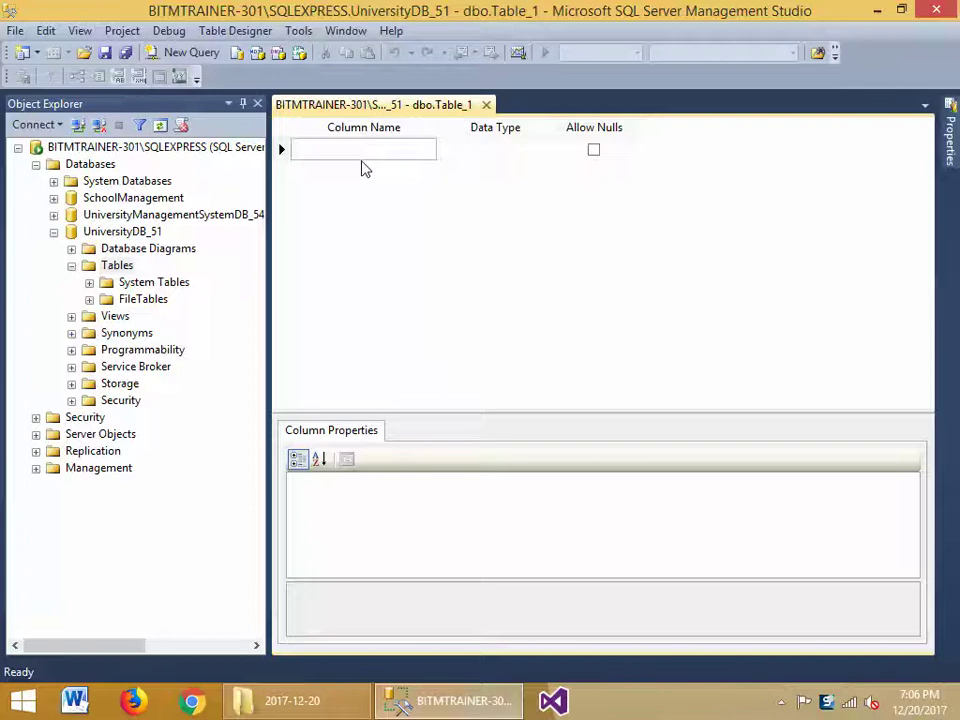
pyautogui.write('Name')
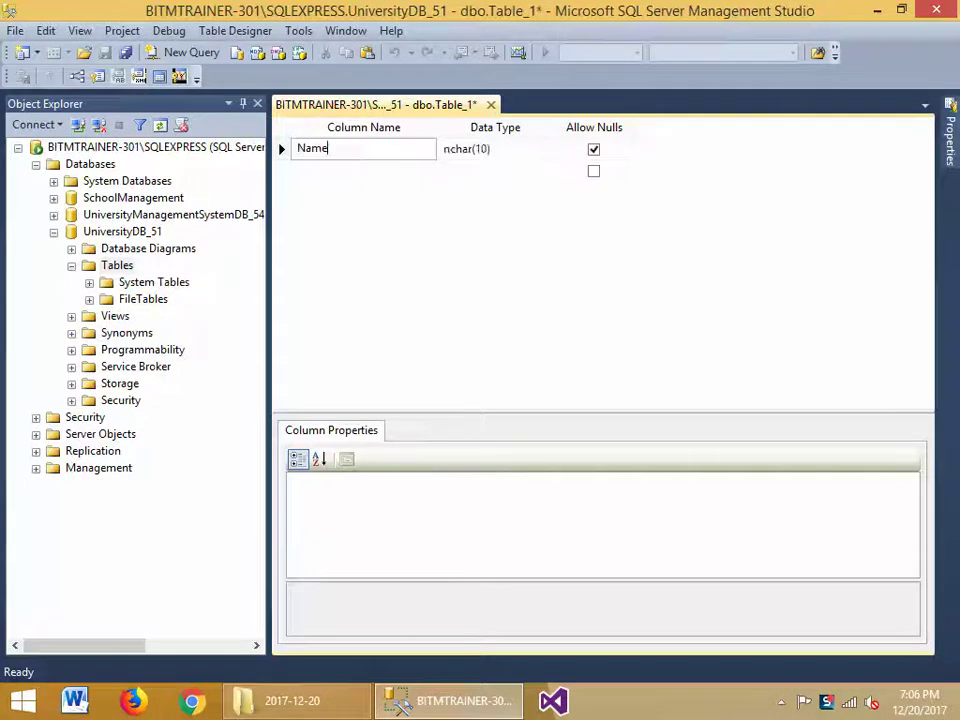
pyautogui.press('Tab')
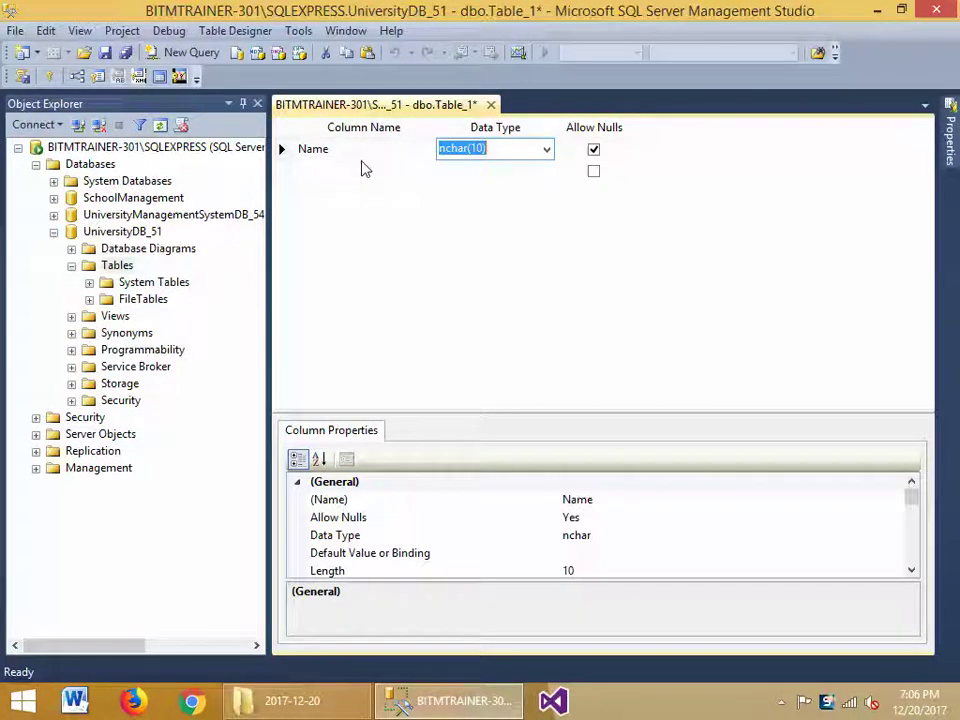
pyautogui.click(546, 150)
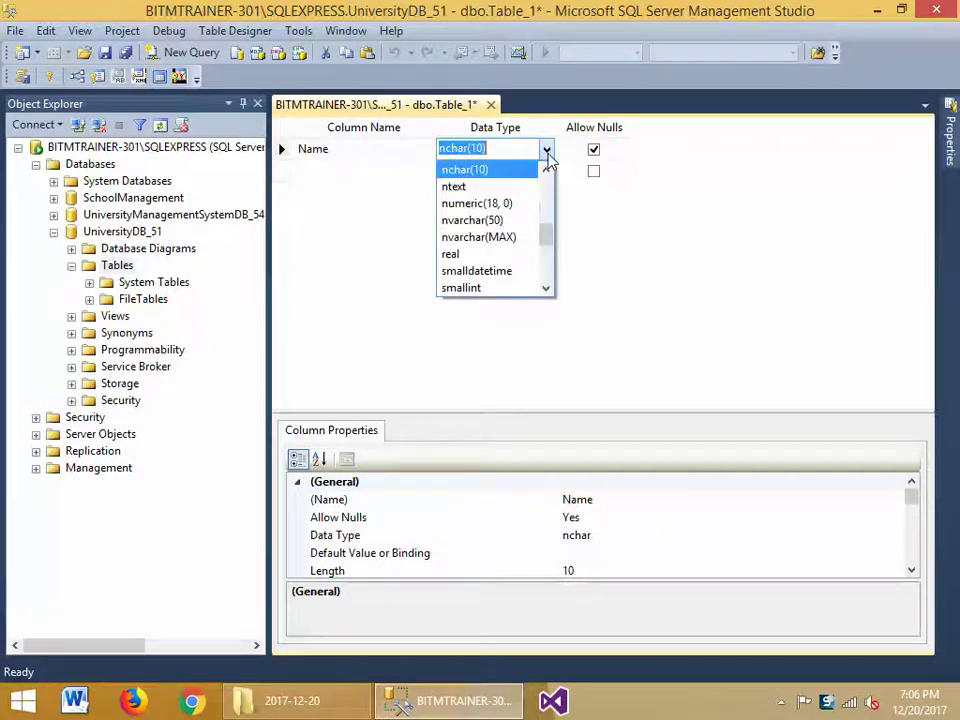
pyautogui.moveTo(549, 229)
pyautogui.mouseDown()
pyautogui.moveTo(546, 180)
pyautogui.moveTo(553, 242)
pyautogui.mouseUp()
pyautogui.click(641, 213)
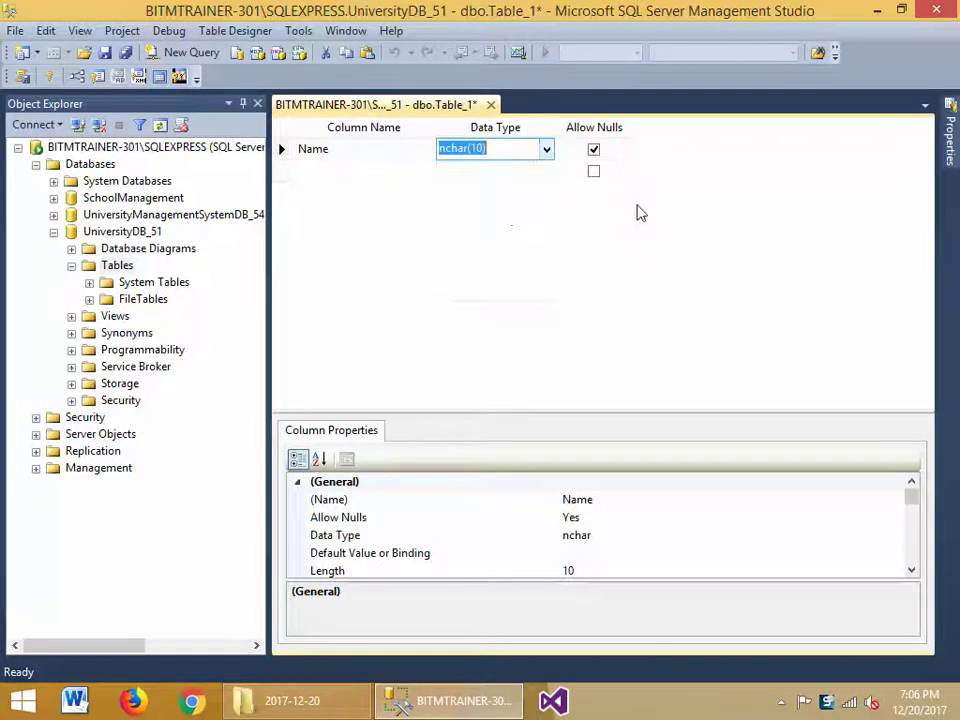
# Set the data type of the Name column to varchar(50).
pyautogui.write('var')
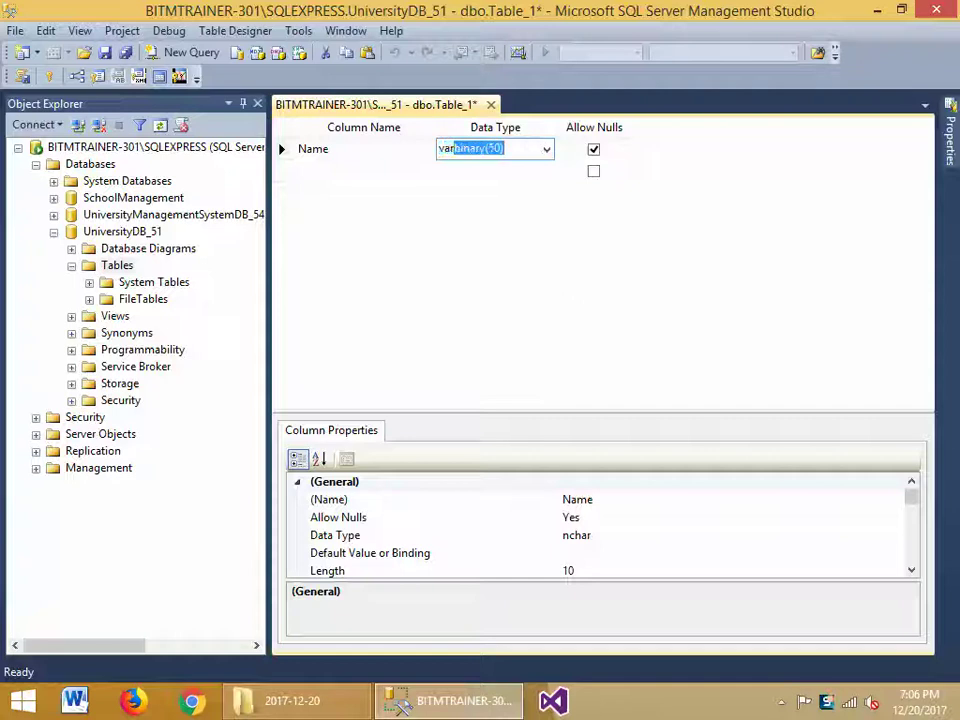
pyautogui.write('ch')
pyautogui.press('Tab')
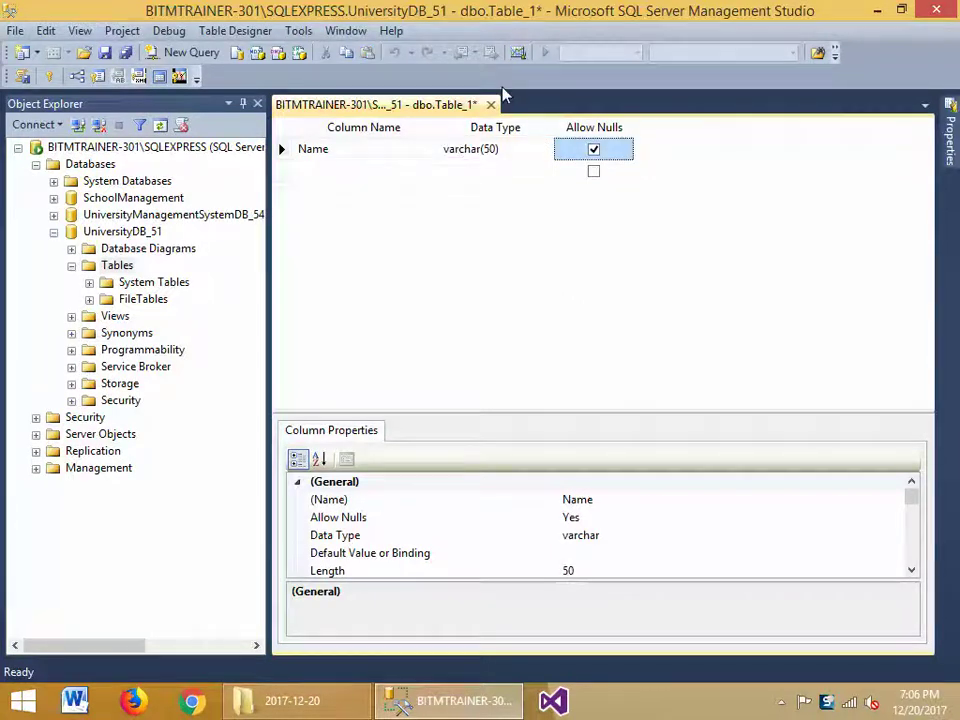
# Try a length of 500 for the Name column's varchar type, then restore the length to 50.
pyautogui.click(491, 150)
pyautogui.click(491, 148)
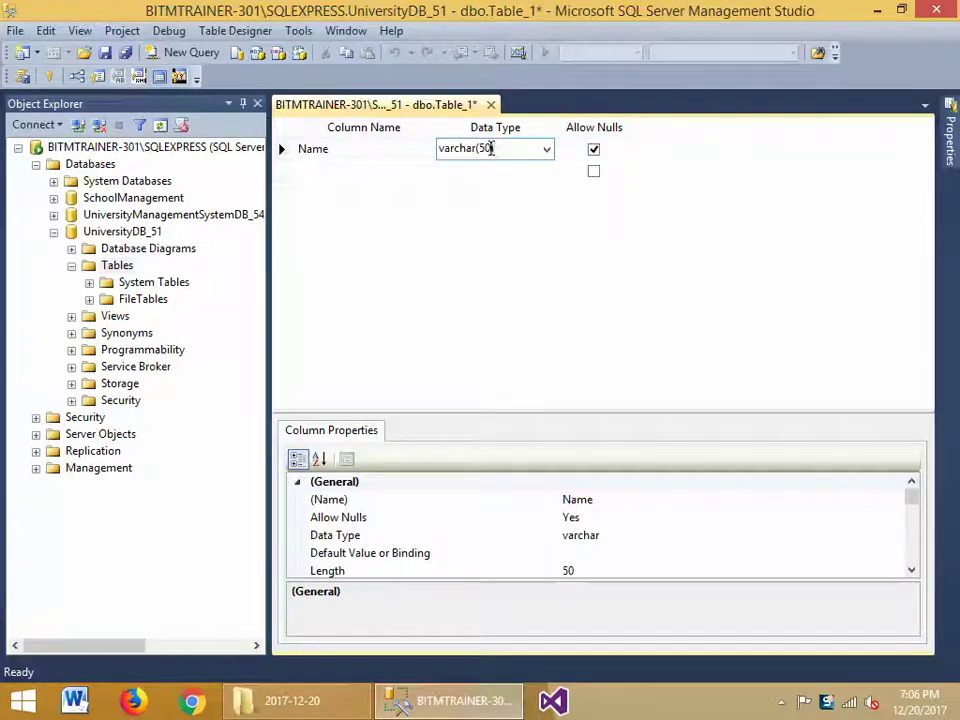
pyautogui.doubleClick(491, 148)
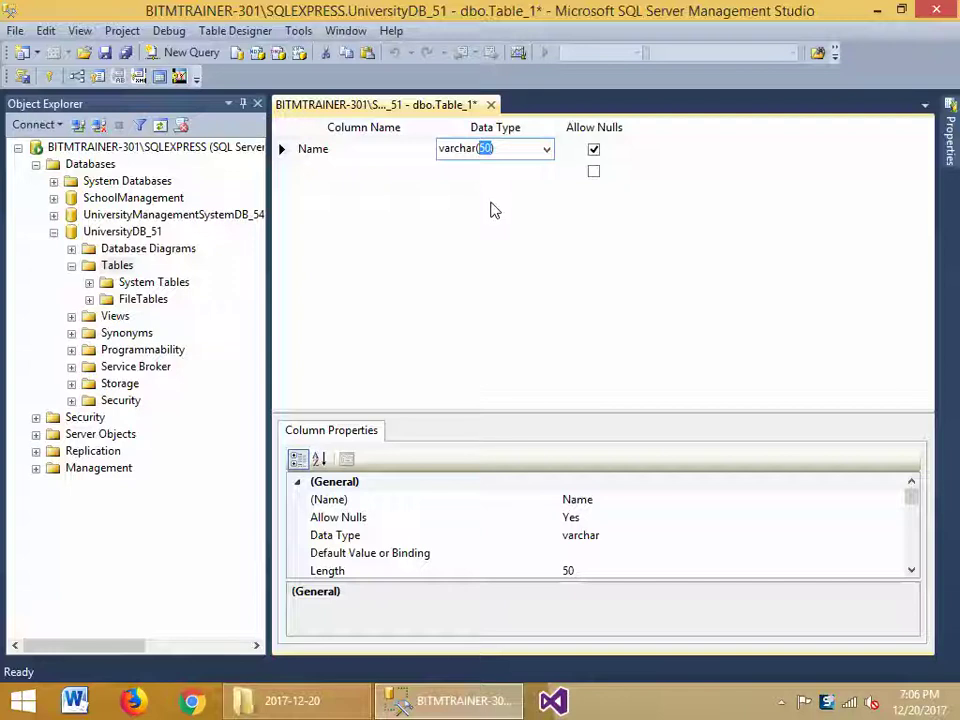
pyautogui.write('500)')
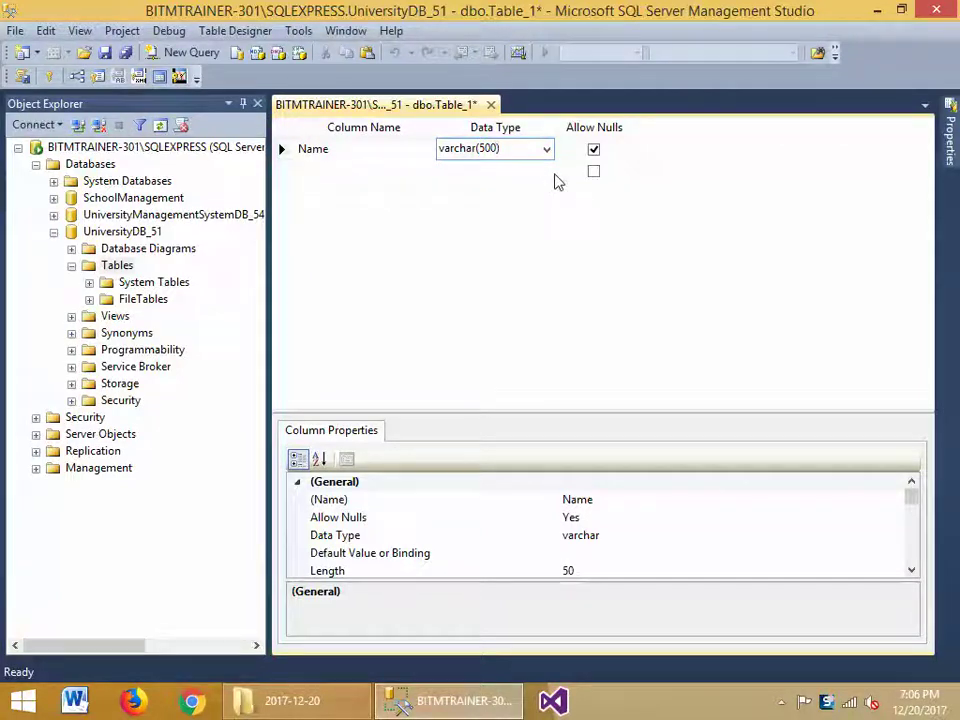
pyautogui.write('0')
pyautogui.press('BackSpace')
pyautogui.press('BackSpace')
# Change the Name column's data type to nvarchar, keeping the length of 50.
pyautogui.press('Left')
pyautogui.press('Left')
pyautogui.press('Left')
pyautogui.press('Left')
pyautogui.press('Left')
pyautogui.press('Left')
pyautogui.press('Left')
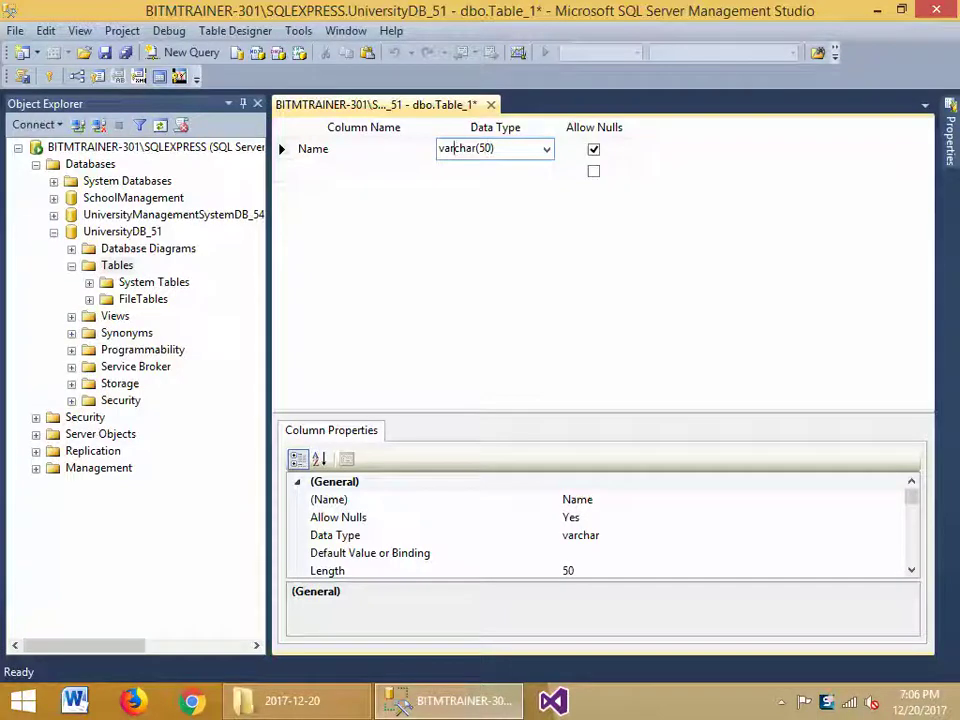
pyautogui.press('Left')
pyautogui.press('Left')
pyautogui.press('Left')
pyautogui.write('n')
pyautogui.press('Tab')
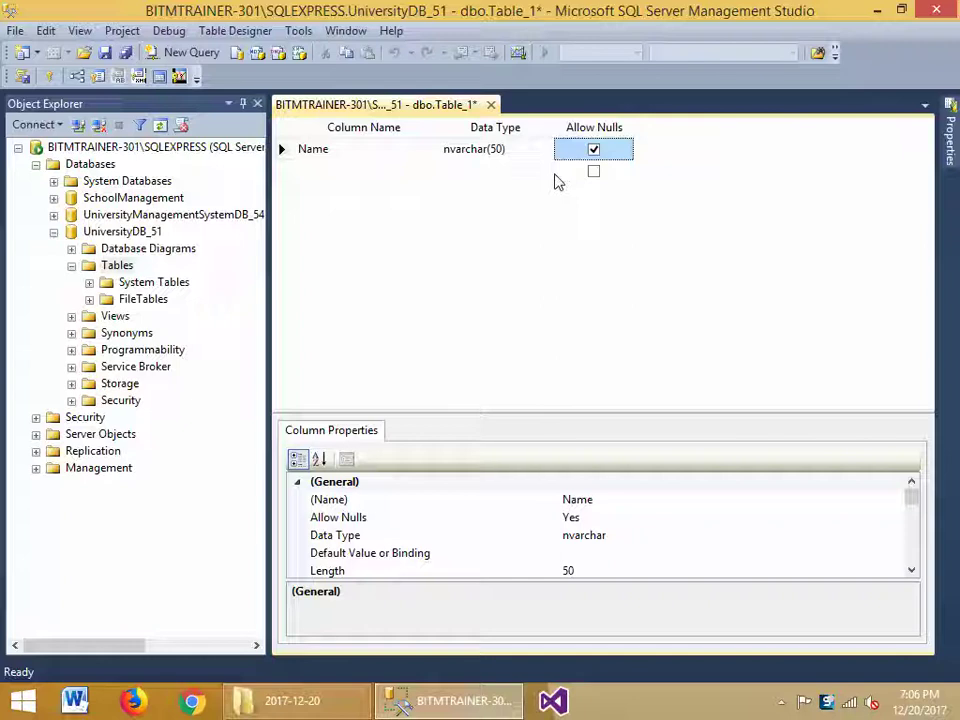
# Set the length of the Name column's nvarchar type to 500 and move on to a new column row.
pyautogui.click(495, 151)
pyautogui.click(492, 149)
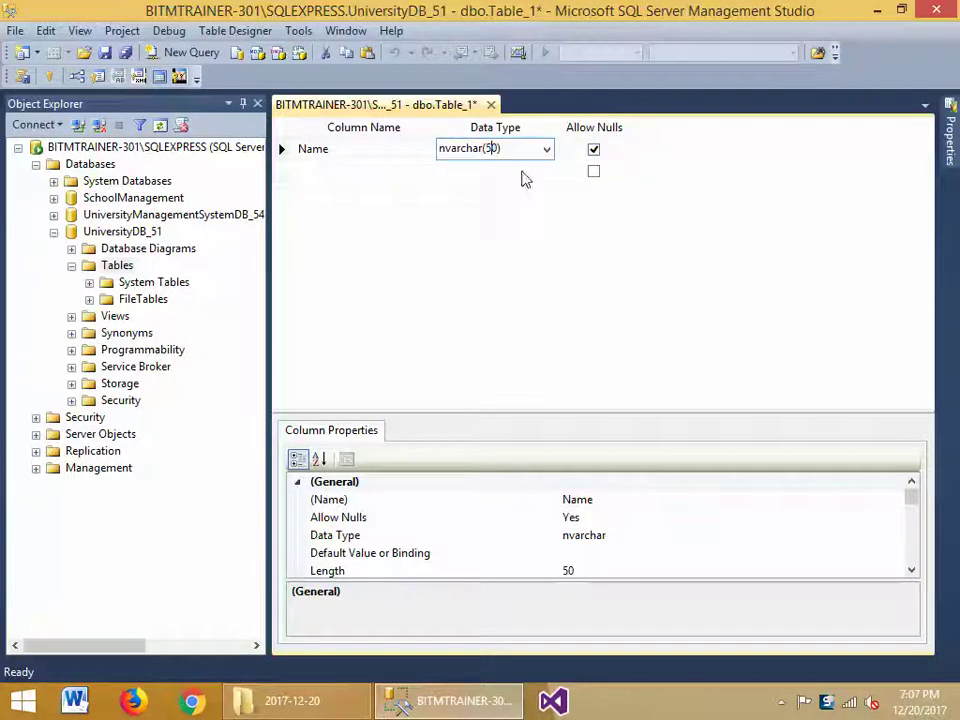
pyautogui.write('0')
pyautogui.press('Tab')
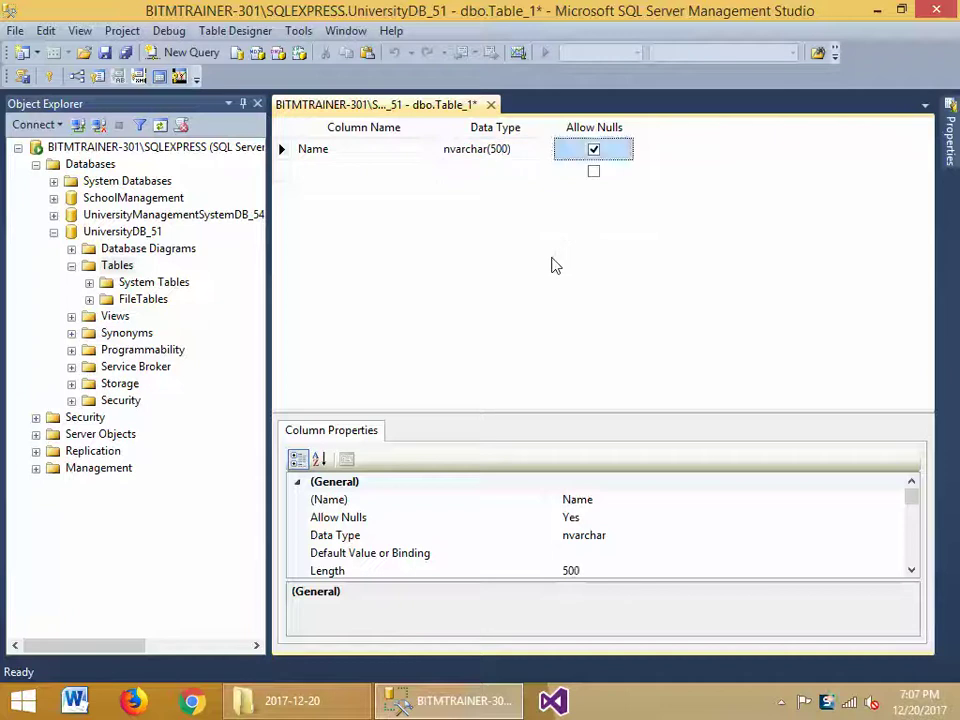
pyautogui.press('Tab')
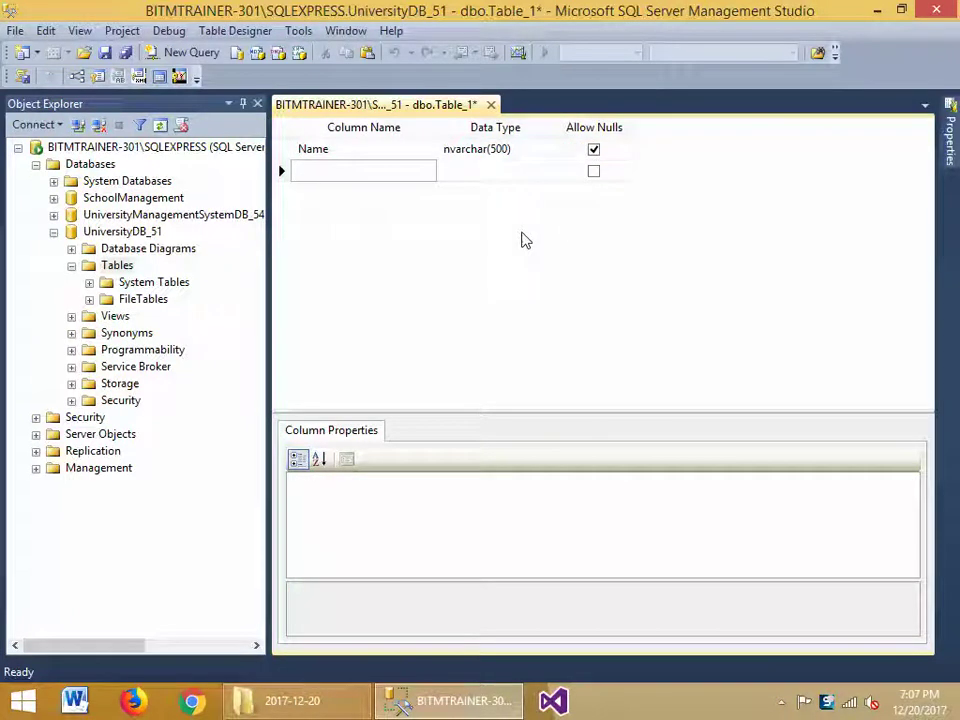
# Add a column called RegNo with data type varchar(7) below the Name column.
pyautogui.write('RegNo')
pyautogui.press('Tab')
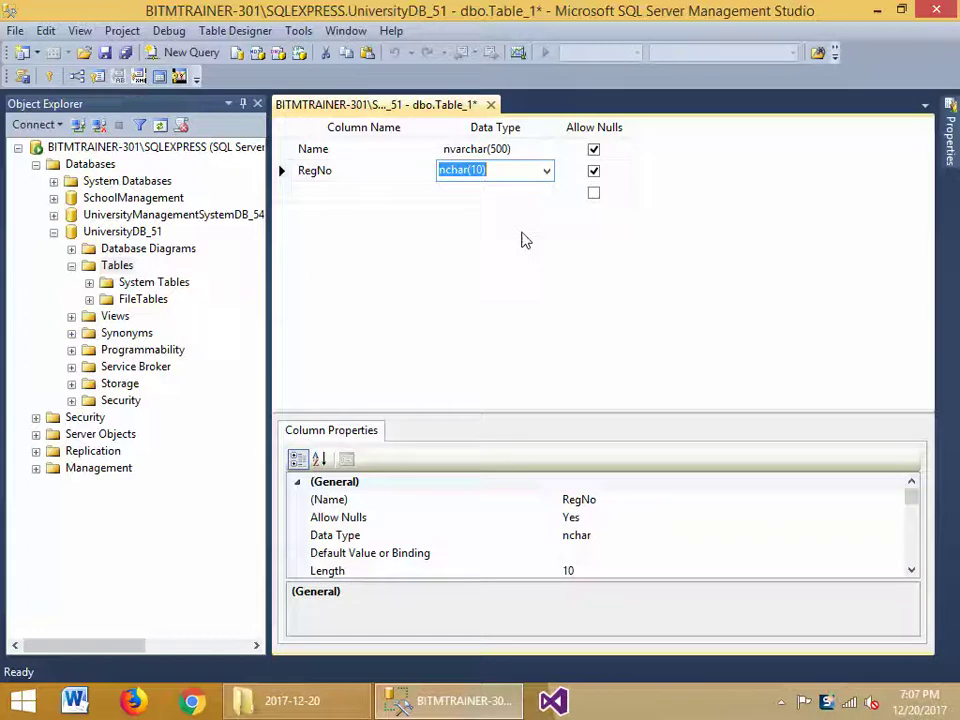
pyautogui.write('varcha')
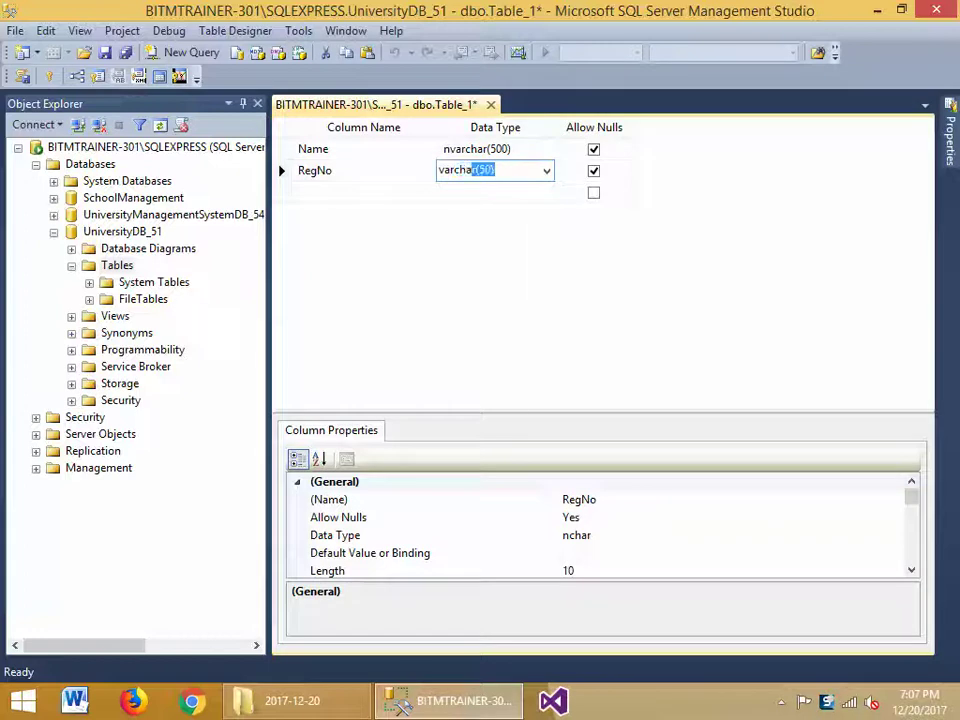
pyautogui.write('r(')
pyautogui.write('7')
pyautogui.press('Tab')
pyautogui.press('Tab')
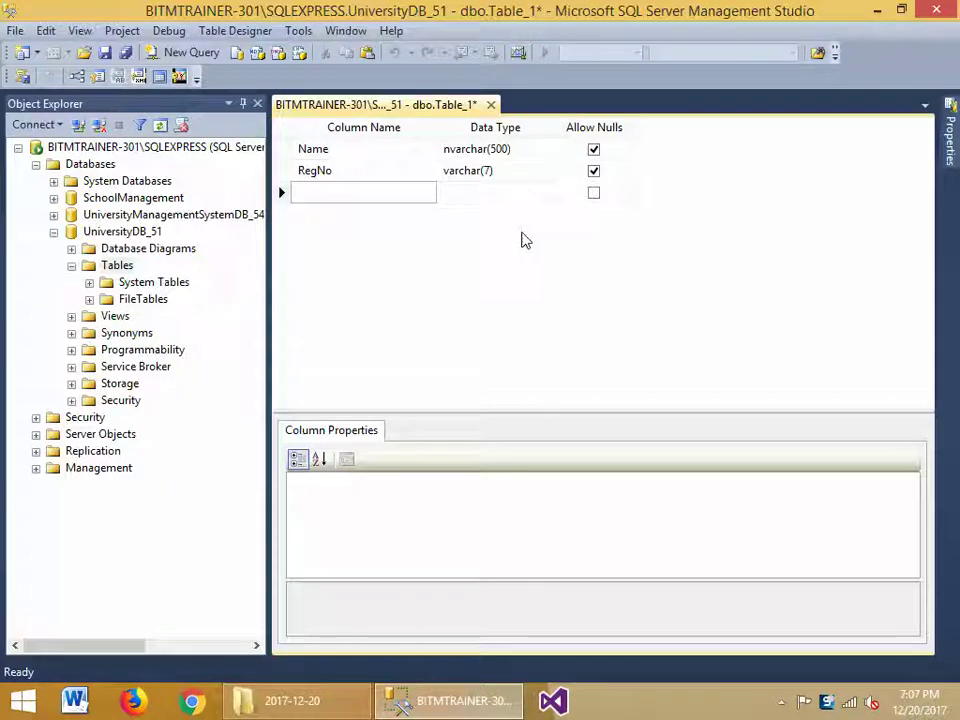
# Add a column called MobileNo with data type varchar(50) below the RegNo column.
pyautogui.write('MobileNo')
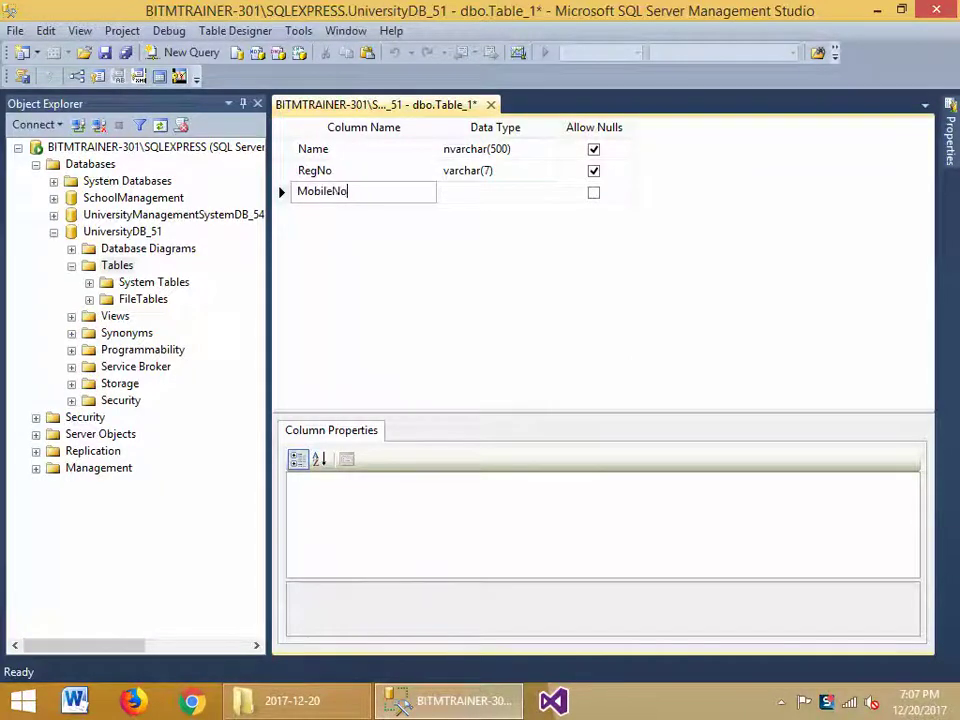
pyautogui.press('Tab')
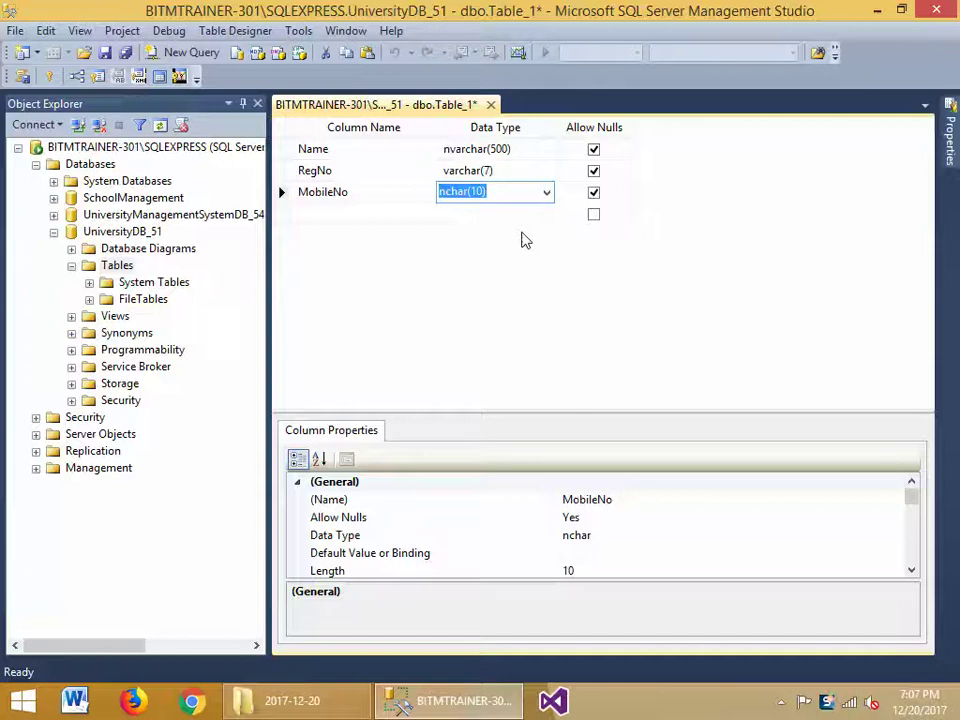
pyautogui.write('varchar(50)')
pyautogui.press('Tab')
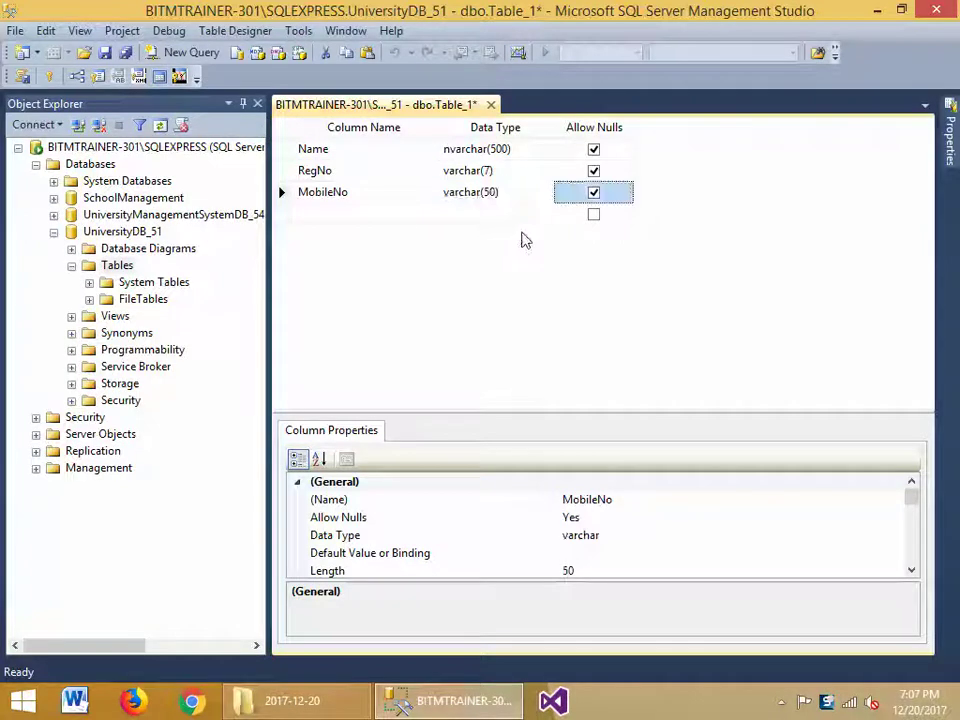
# Set the length of the MobileNo column to 11 and move on to a new column row.
pyautogui.click(491, 191)
pyautogui.click(491, 191)
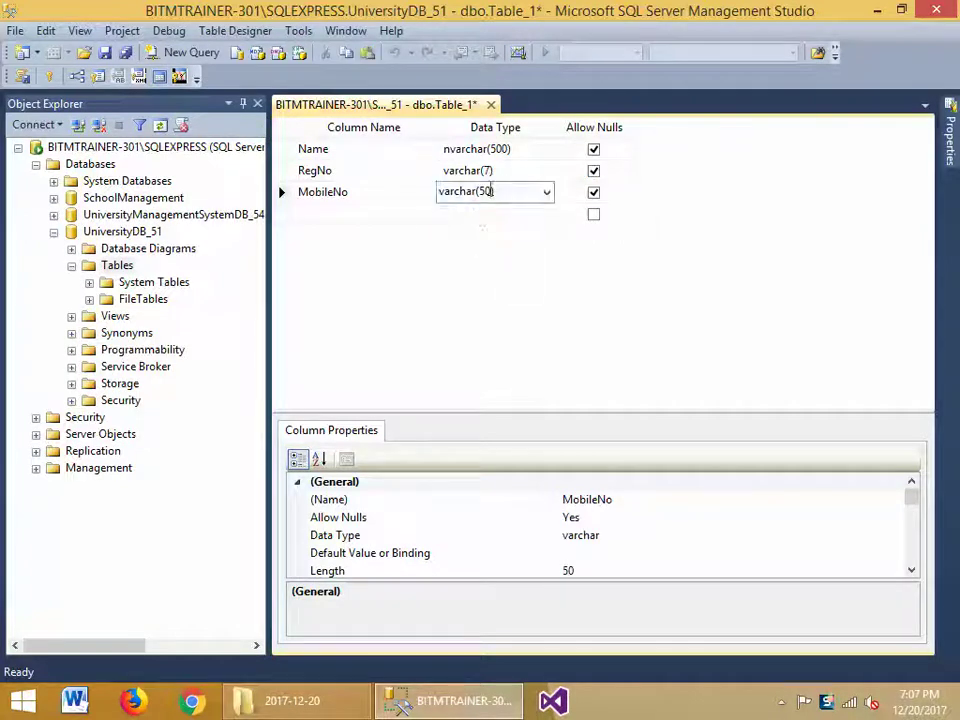
pyautogui.press('BackSpace')
pyautogui.press('BackSpace')
pyautogui.write('11')
pyautogui.press('Tab')
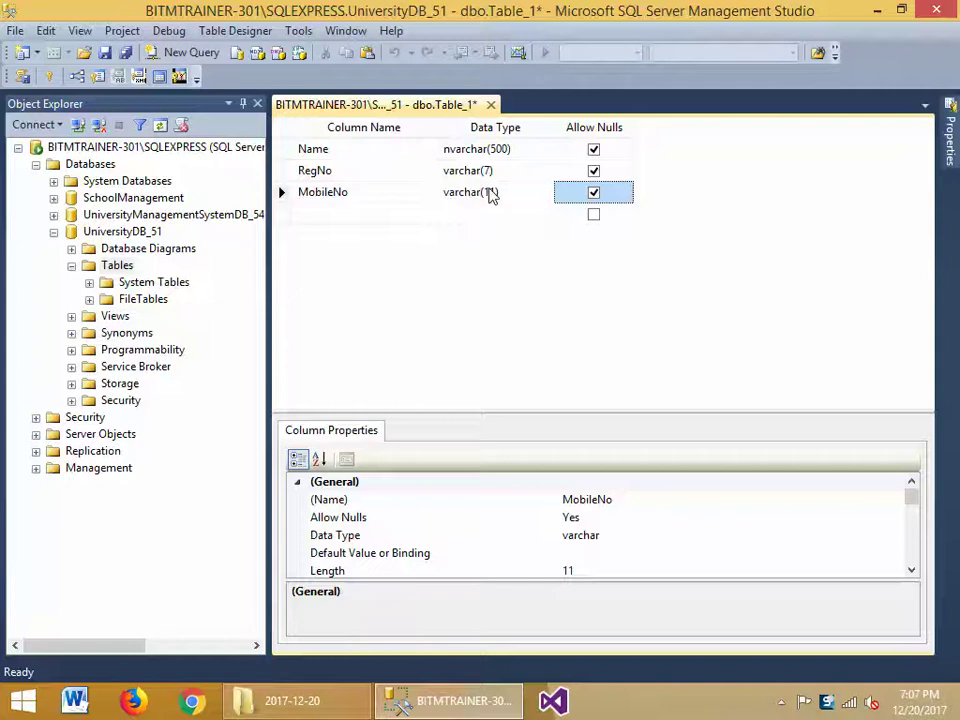
pyautogui.press('Tab')
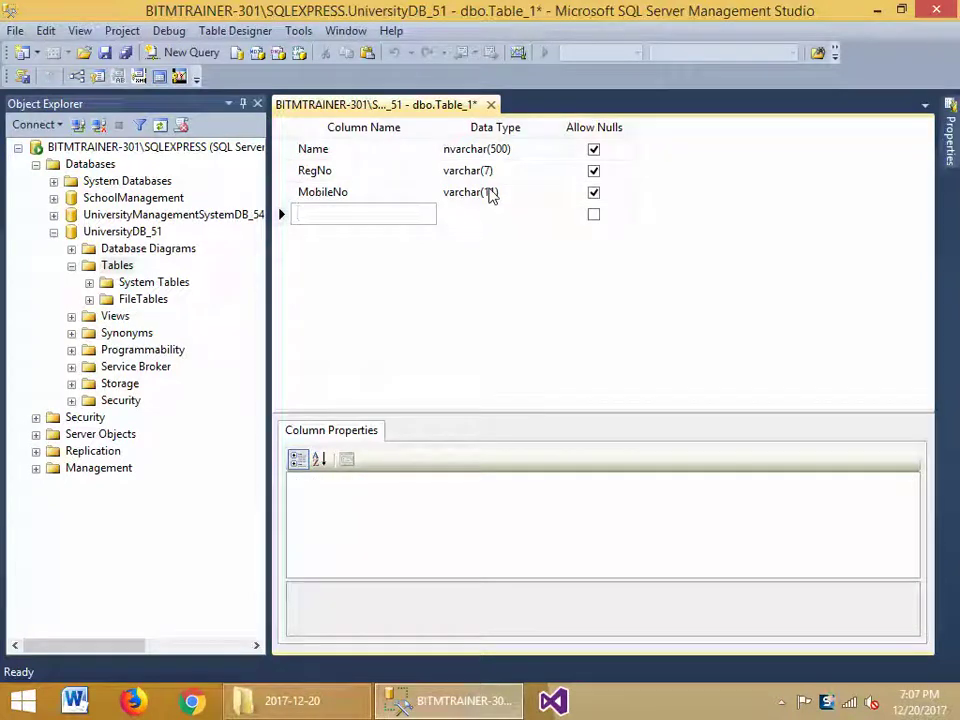
# Add a column called Email with data type varchar(50) below the MobileNo column.
pyautogui.write('Email')
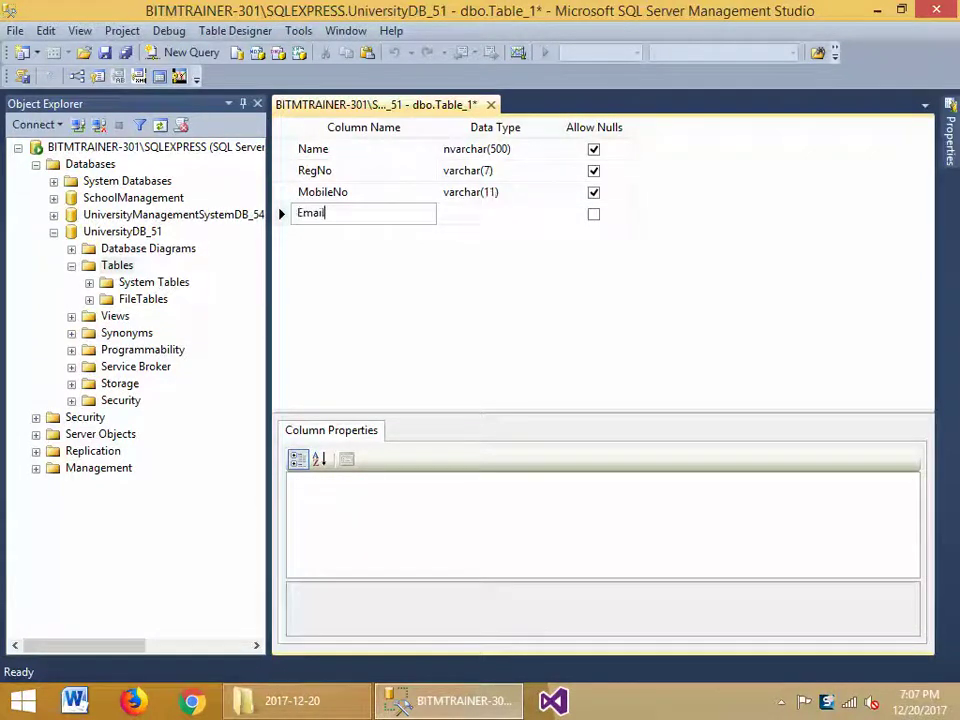
pyautogui.press('Tab')
pyautogui.write('varch')
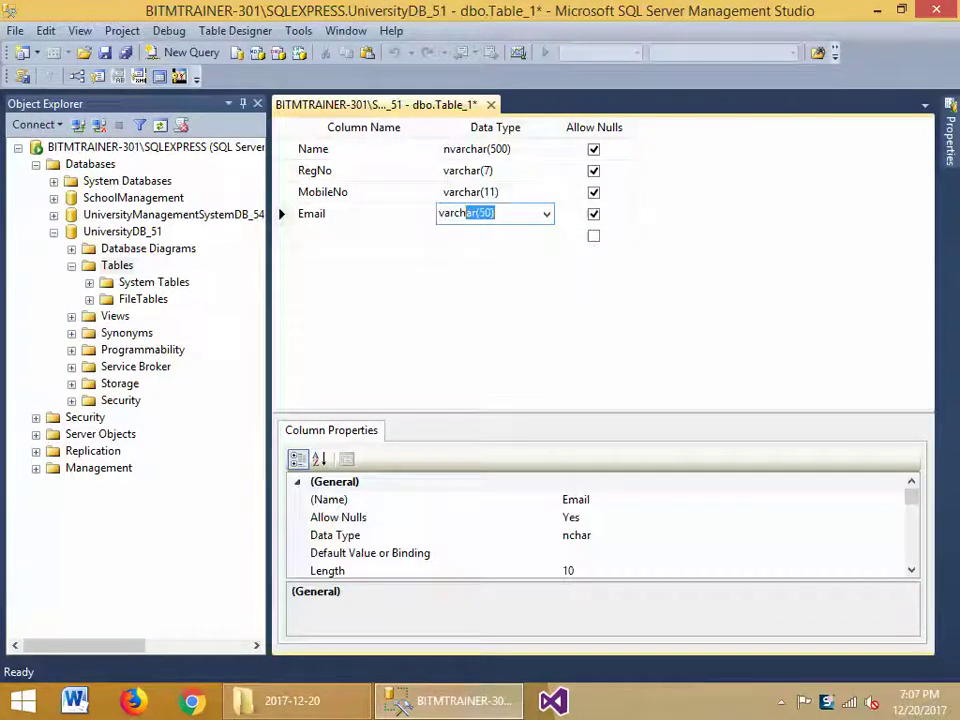
pyautogui.press('Tab')
pyautogui.press('Tab')
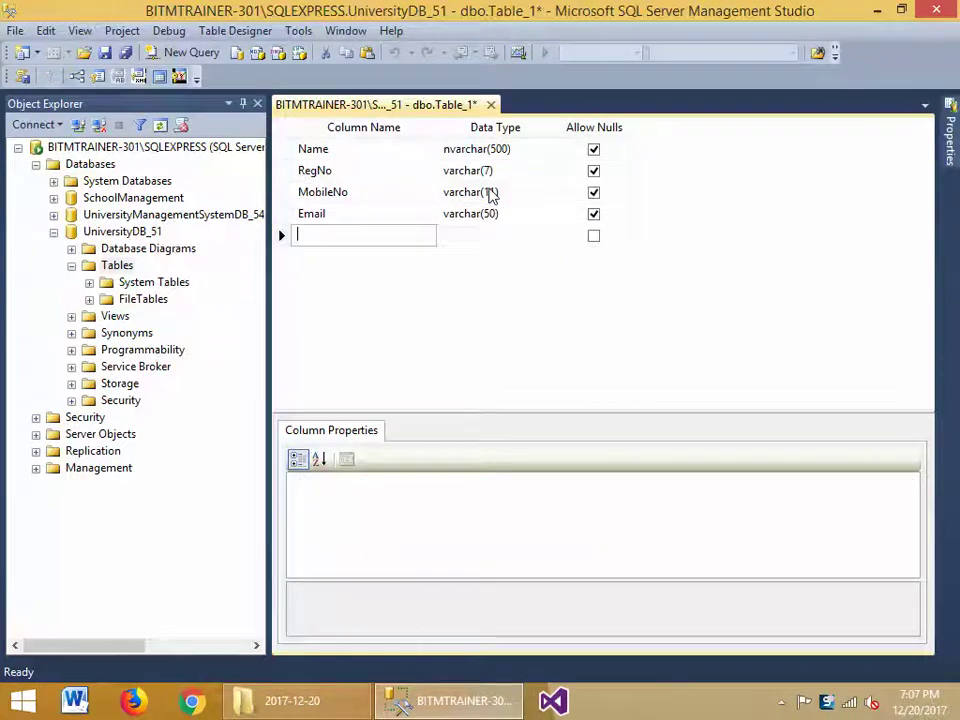
# Add a column called Department with data type varchar(100) below the Email column.
pyautogui.write('Depar')
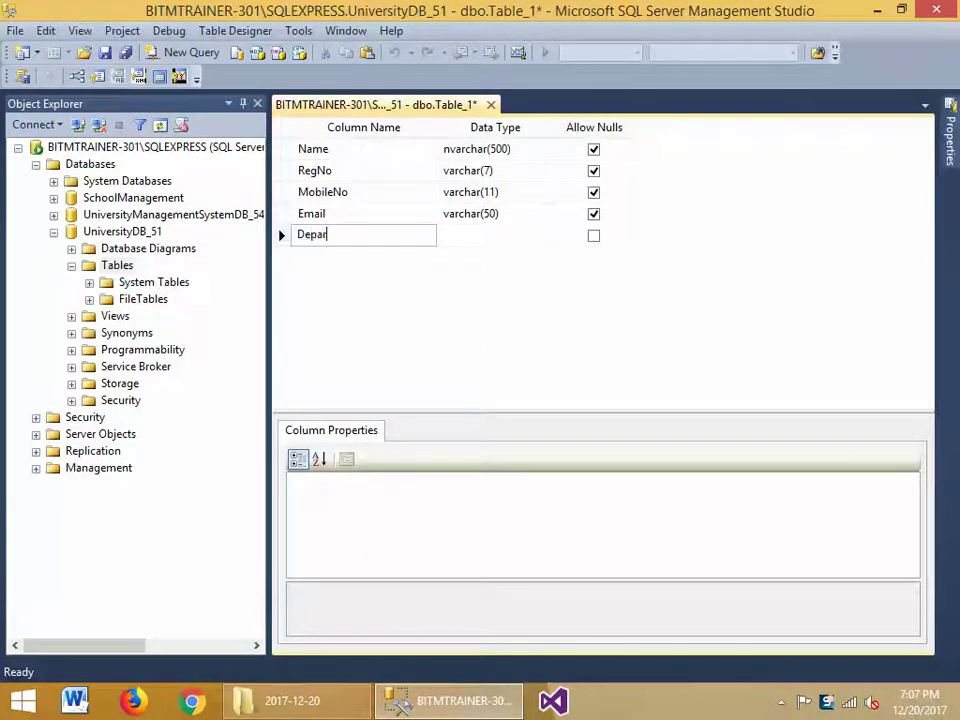
pyautogui.write('tment')
pyautogui.press('Tab')
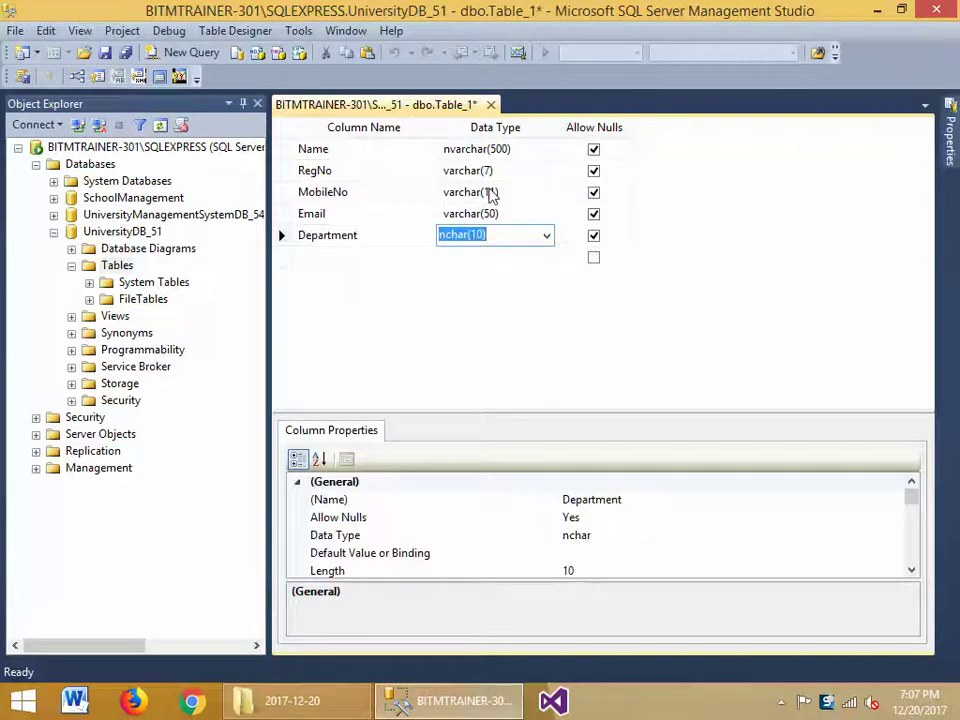
pyautogui.write('var')
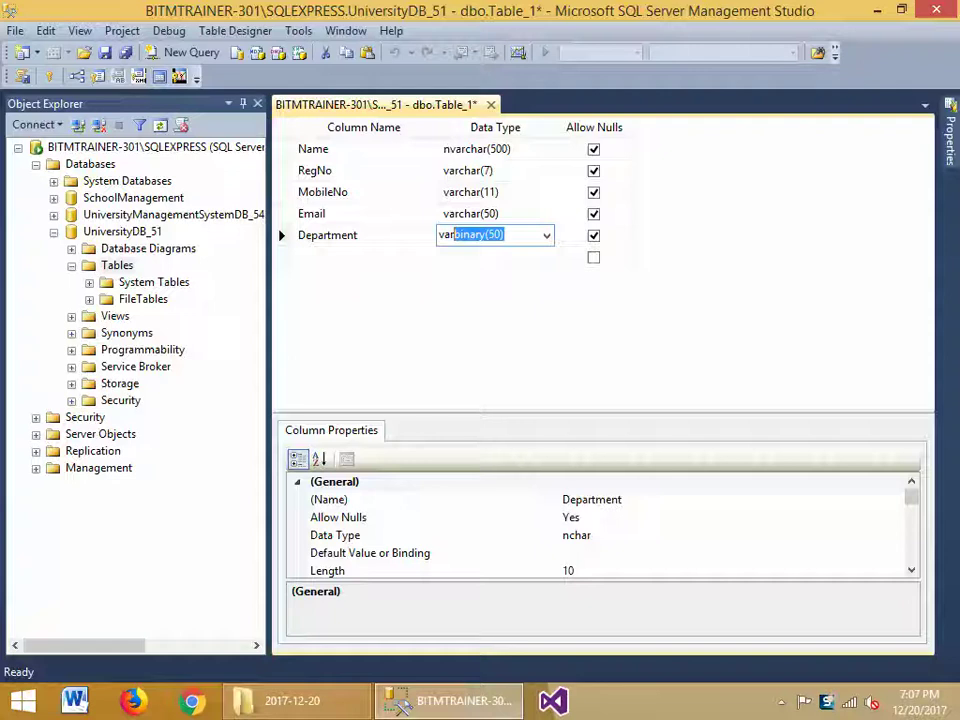
pyautogui.write('char(1')
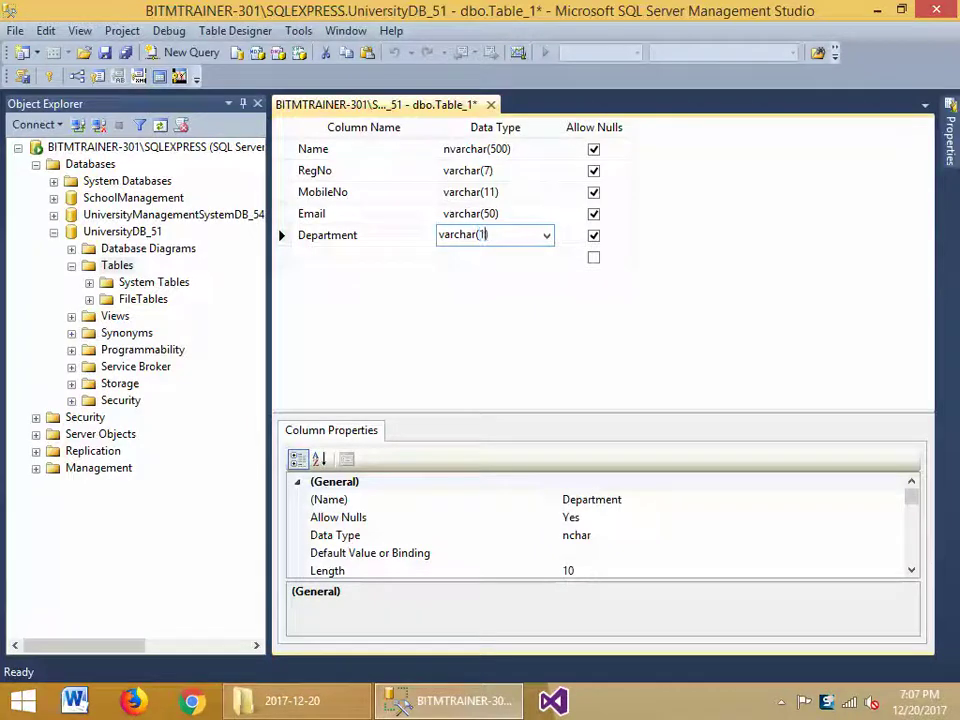
pyautogui.write('00)')
pyautogui.press('Return')
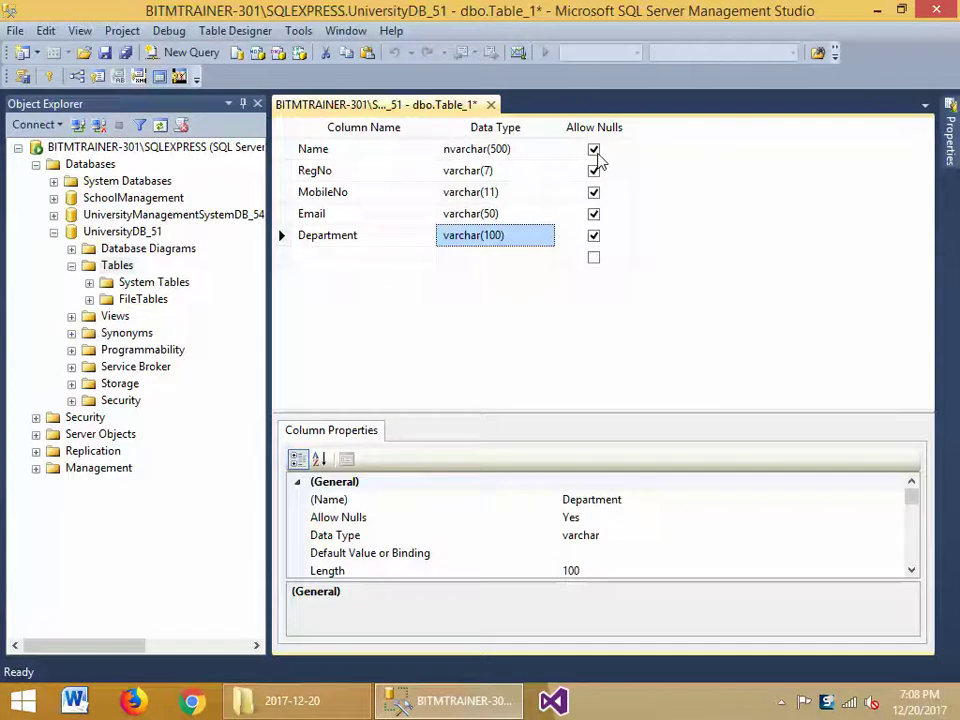
# Disallow null values for the RegNo, Name, Email and Department columns.
pyautogui.click(595, 171)
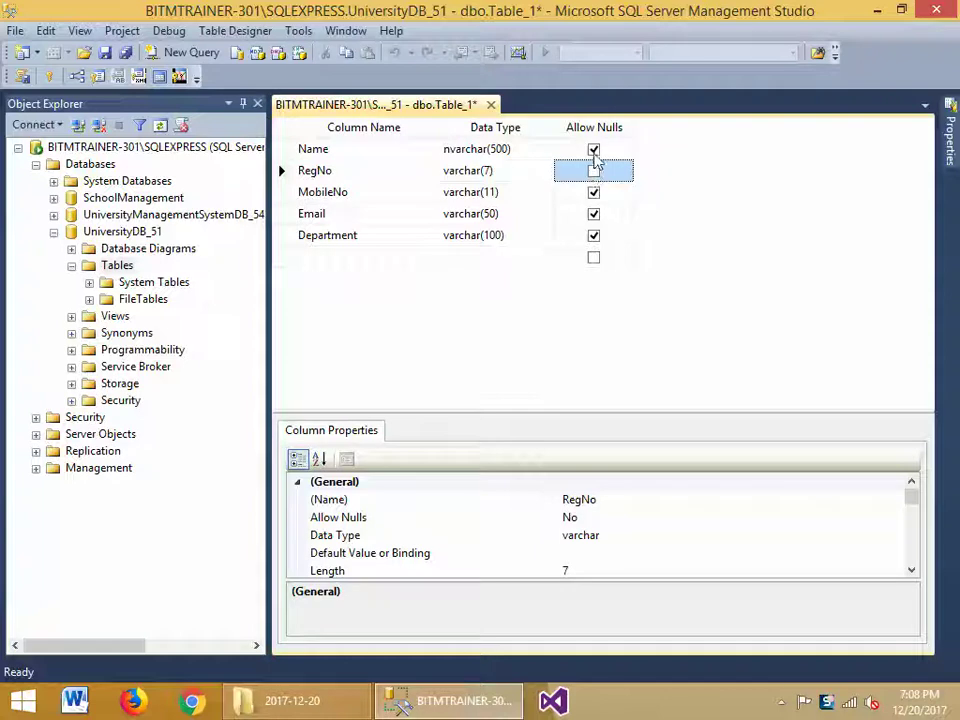
pyautogui.click(594, 150)
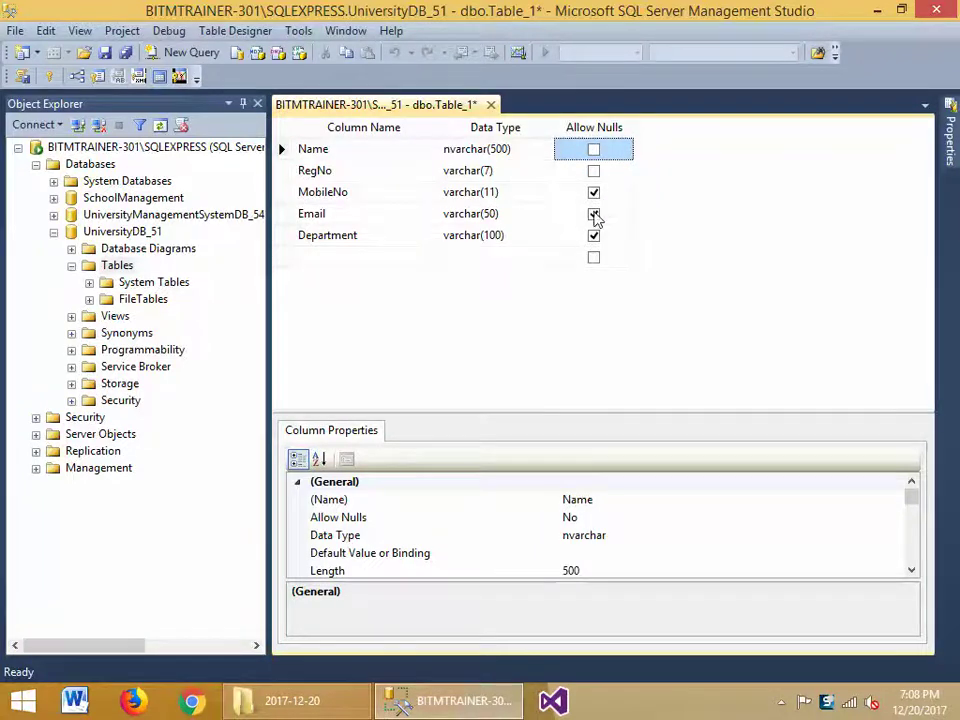
pyautogui.click(595, 214)
pyautogui.click(597, 237)
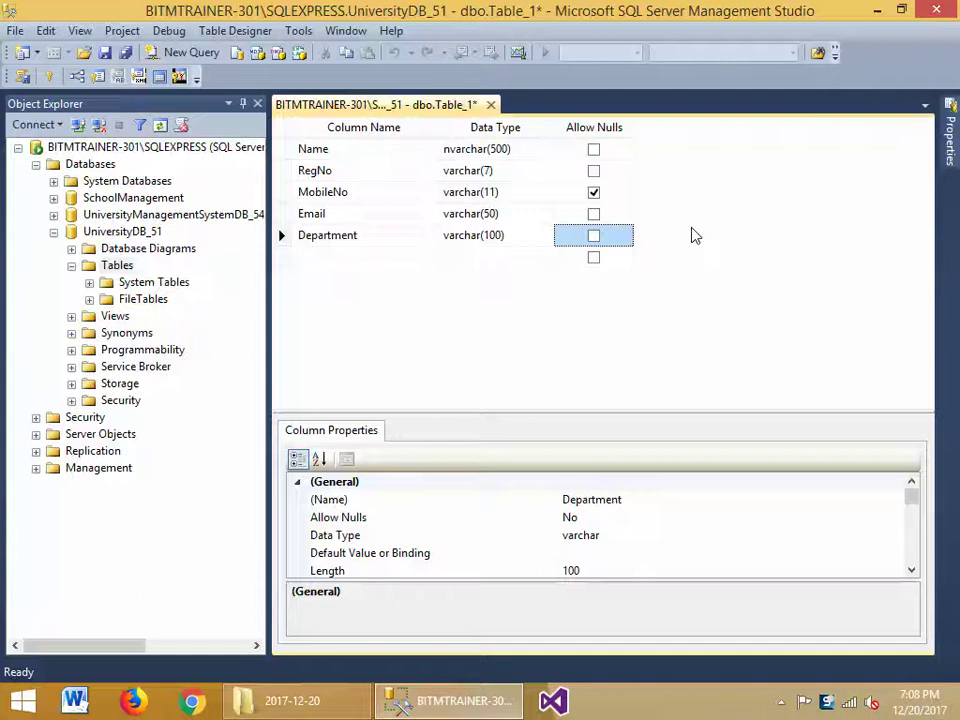
# Add a column called Id below the Department column and delete it again.
pyautogui.click(407, 252)
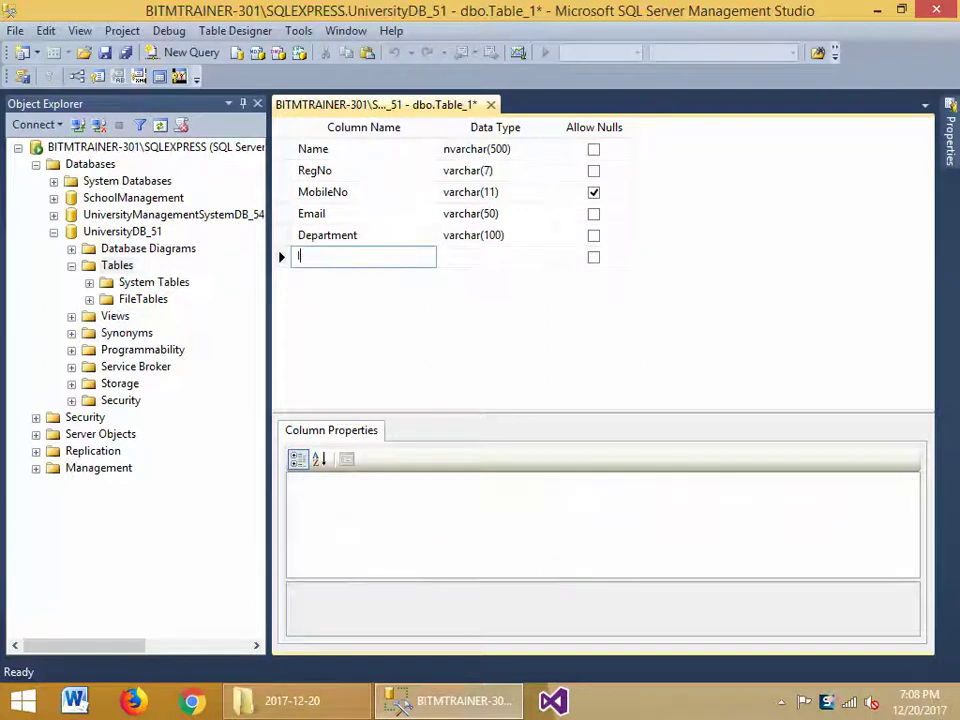
pyautogui.write('Id')
pyautogui.press('Tab')
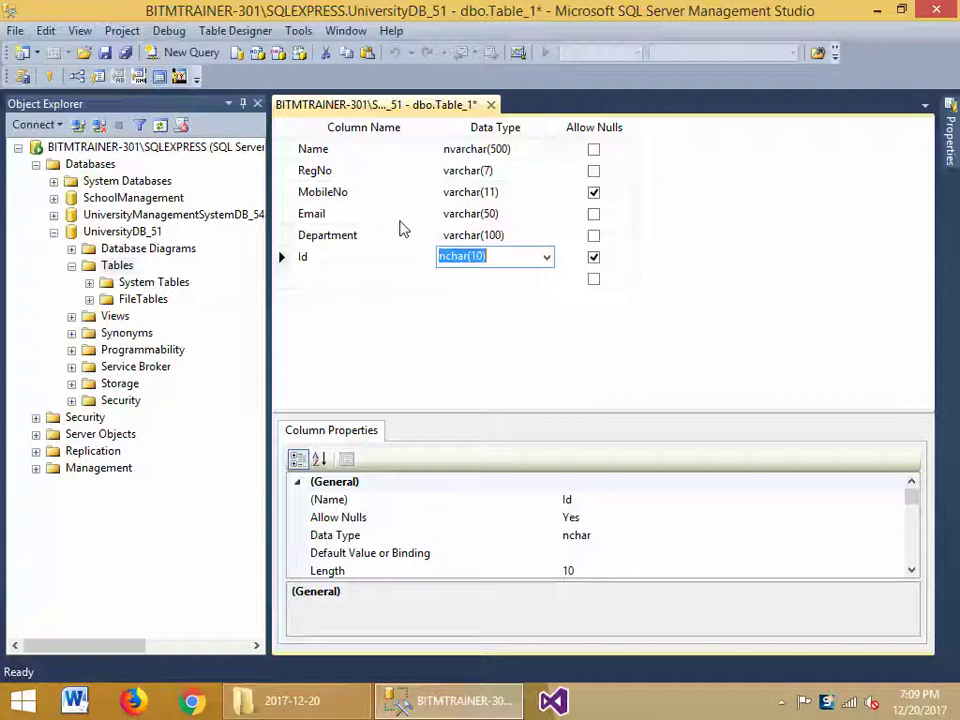
pyautogui.click(281, 258)
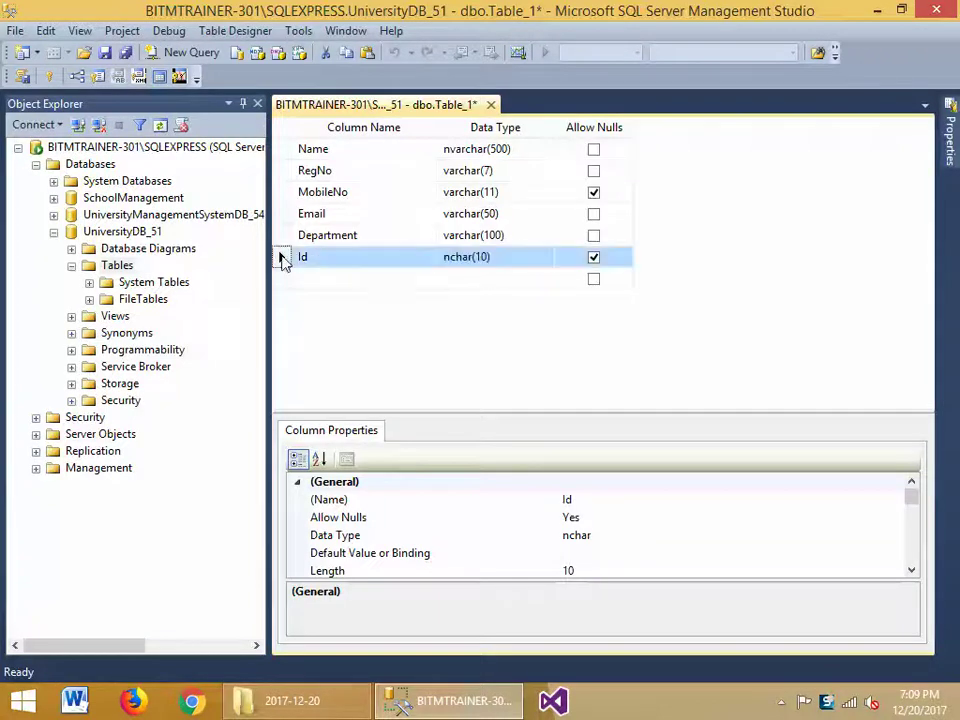
pyautogui.rightClick(281, 258)
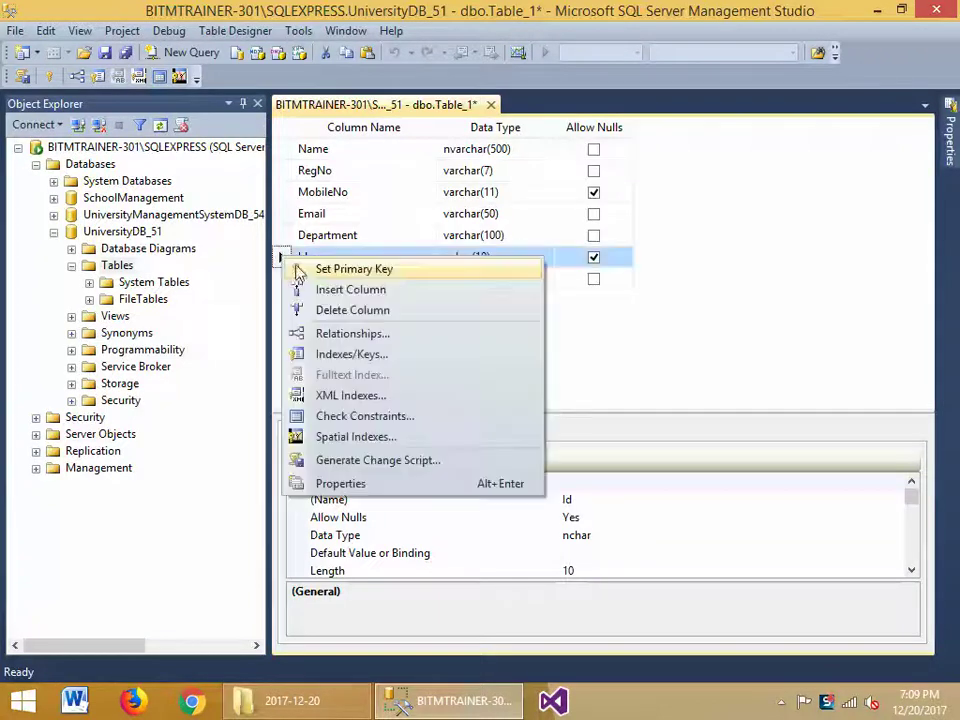
pyautogui.click(330, 310)
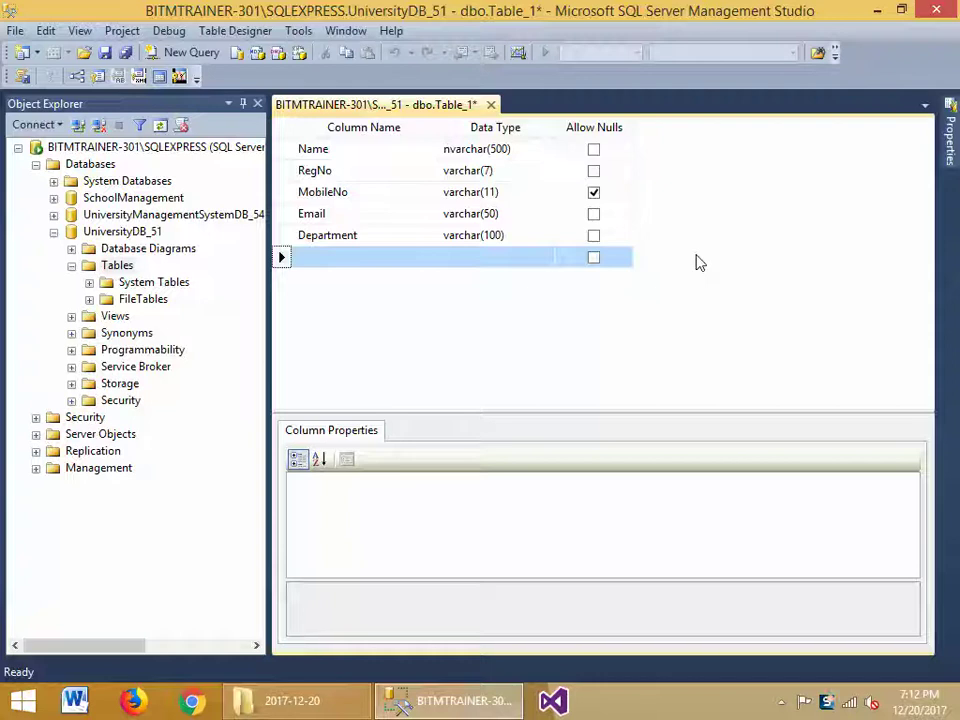
# Add a column called Id with data type int below the Department column.
pyautogui.click(392, 258)
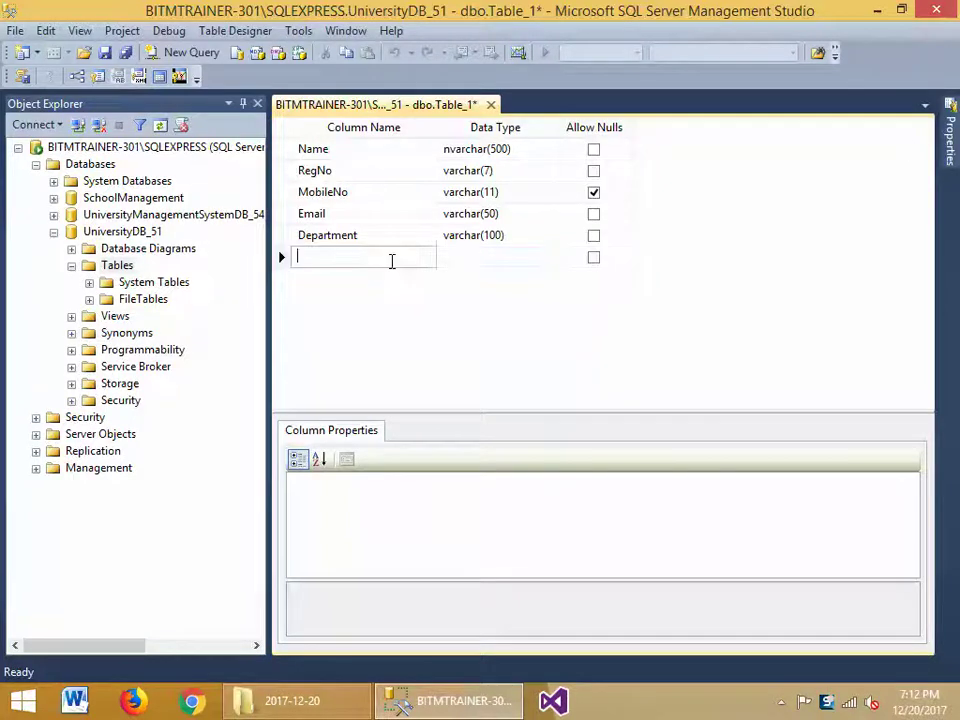
pyautogui.write('Id')
pyautogui.press('Tab')
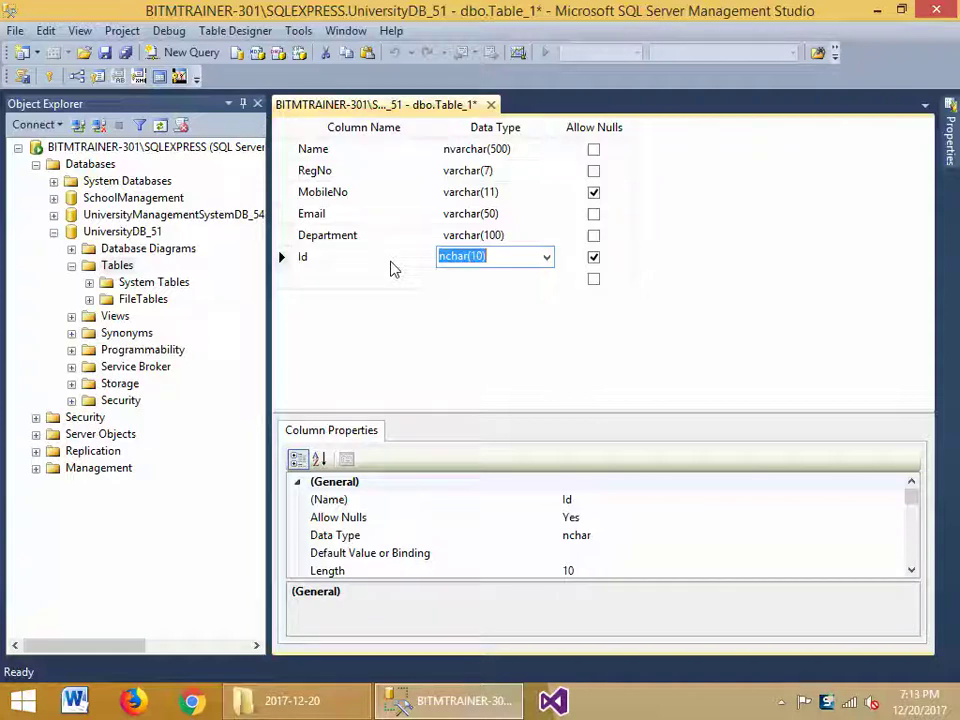
pyautogui.write('int')
pyautogui.press('Tab')
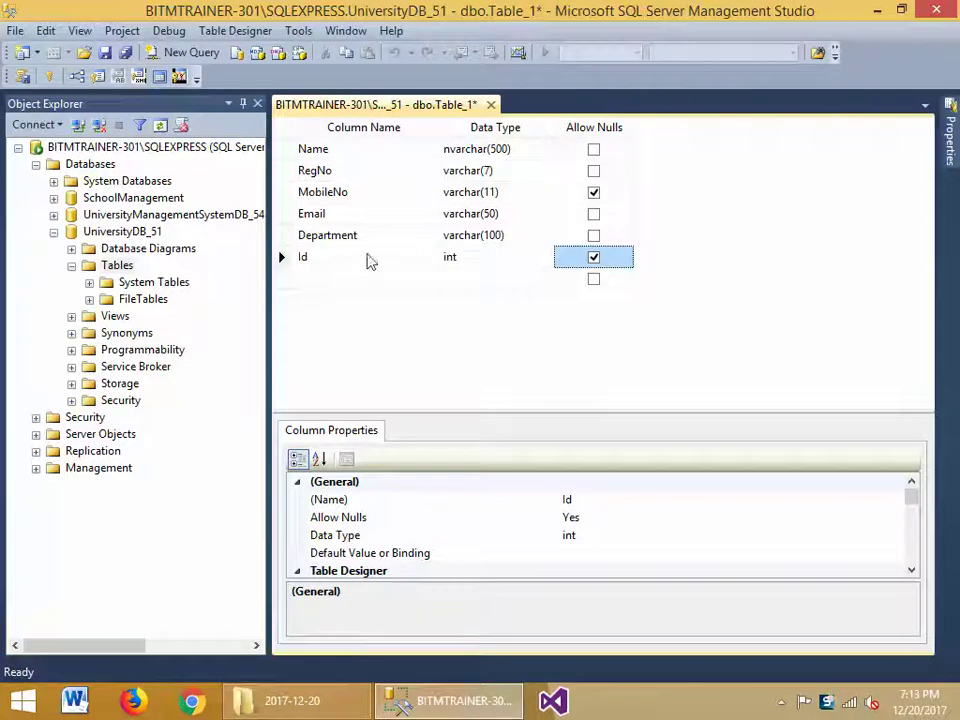
# Set the Id column as the primary key and move it above the Name column as the first column.
pyautogui.rightClick(285, 258)
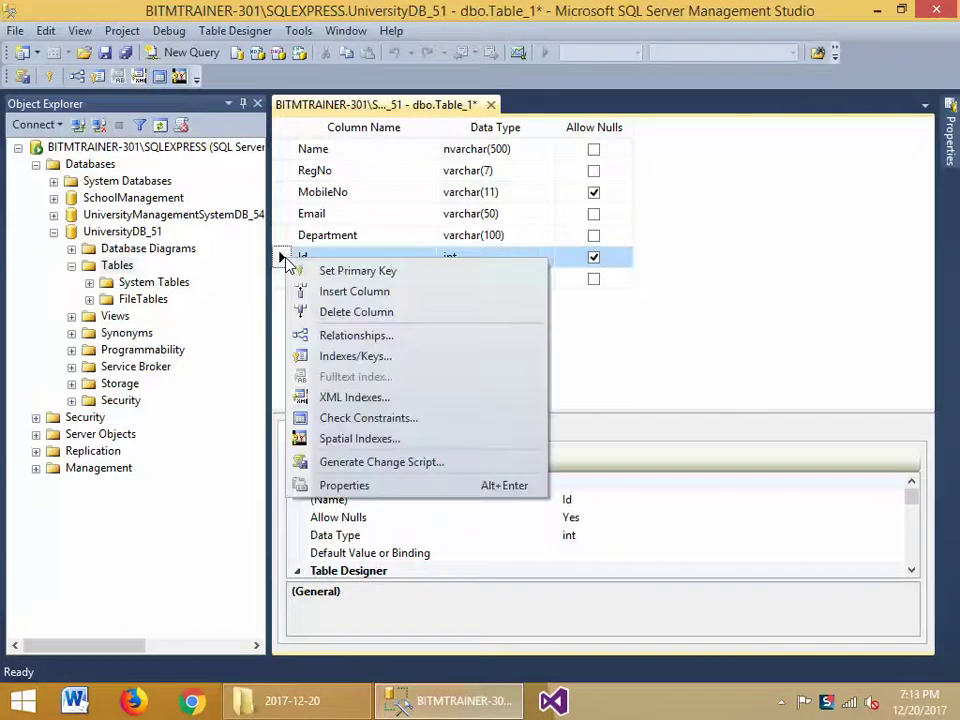
pyautogui.click(441, 275)
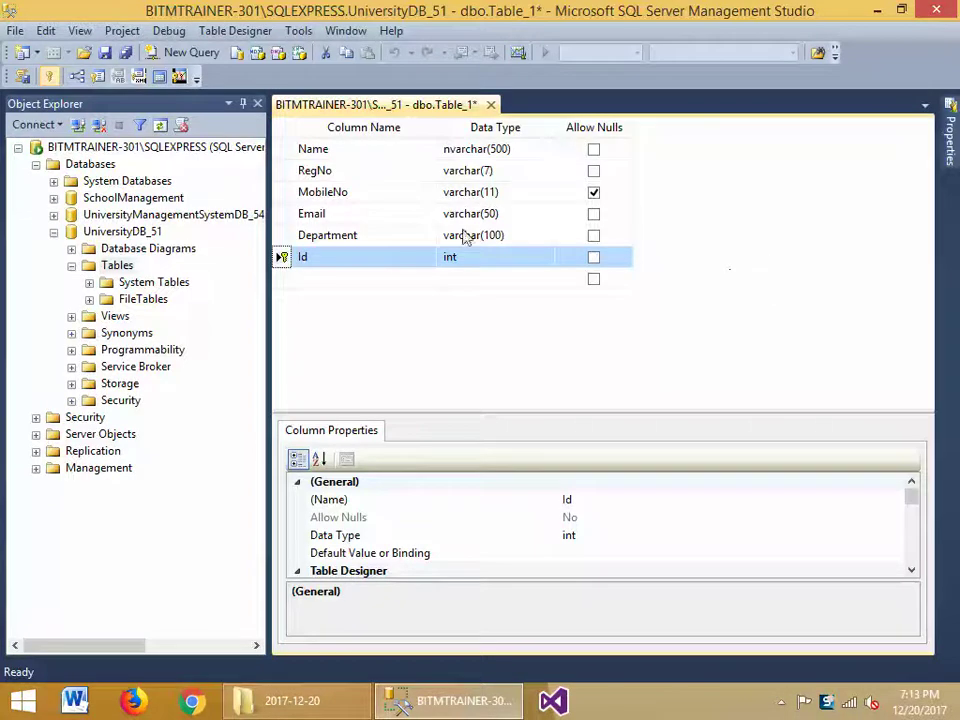
pyautogui.moveTo(283, 258); pyautogui.dragTo(290, 143)
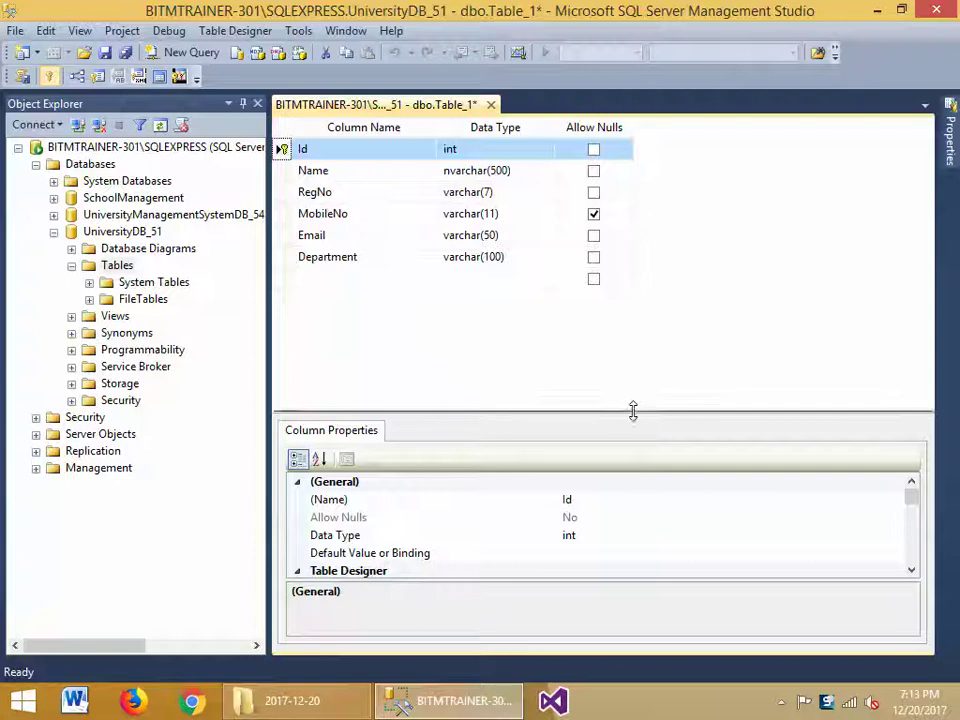
# Make Id an identity column by setting Is Identity to Yes in its identity specification.
pyautogui.moveTo(632, 407); pyautogui.dragTo(643, 335)
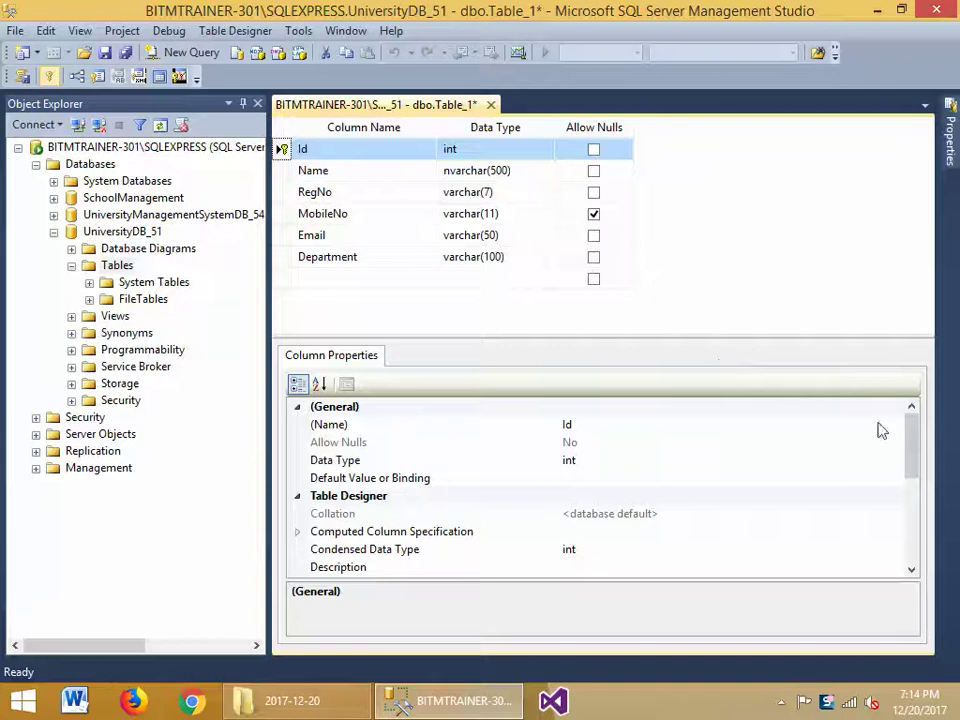
pyautogui.click(913, 448)
pyautogui.moveTo(913, 448); pyautogui.dragTo(909, 480)
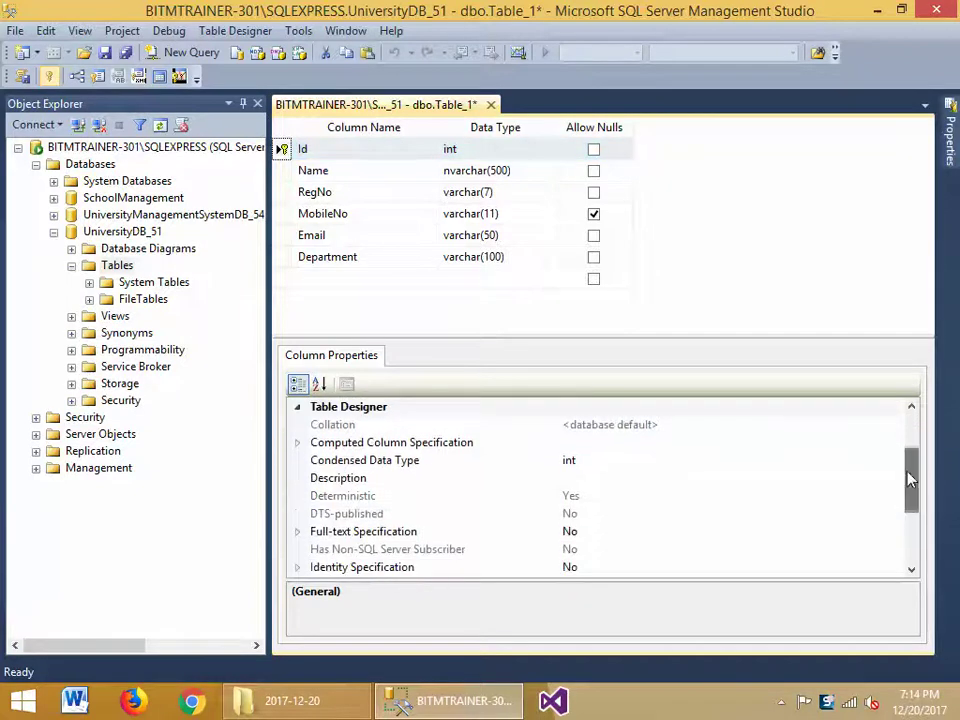
pyautogui.scroll(-1, 707, 486)
pyautogui.scroll(-1, 503, 526)
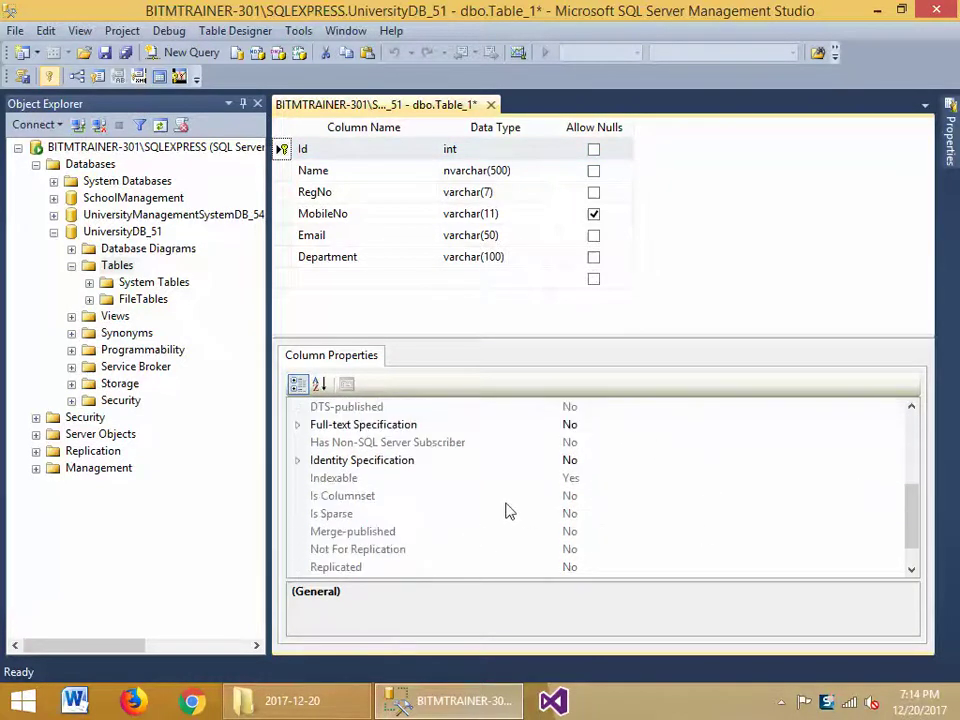
pyautogui.click(302, 148)
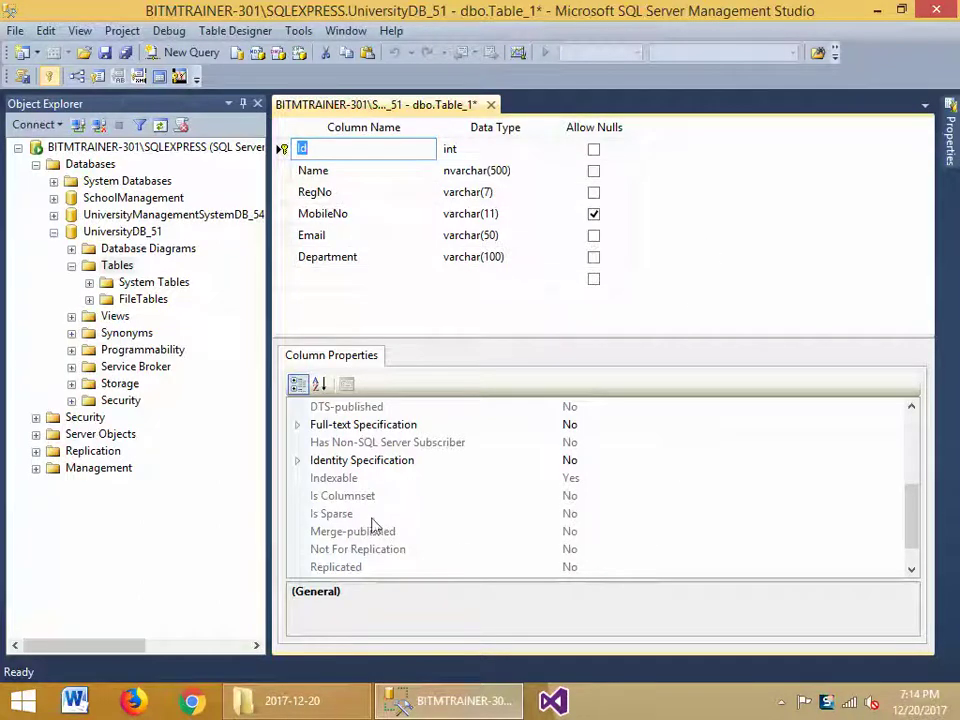
pyautogui.click(298, 462)
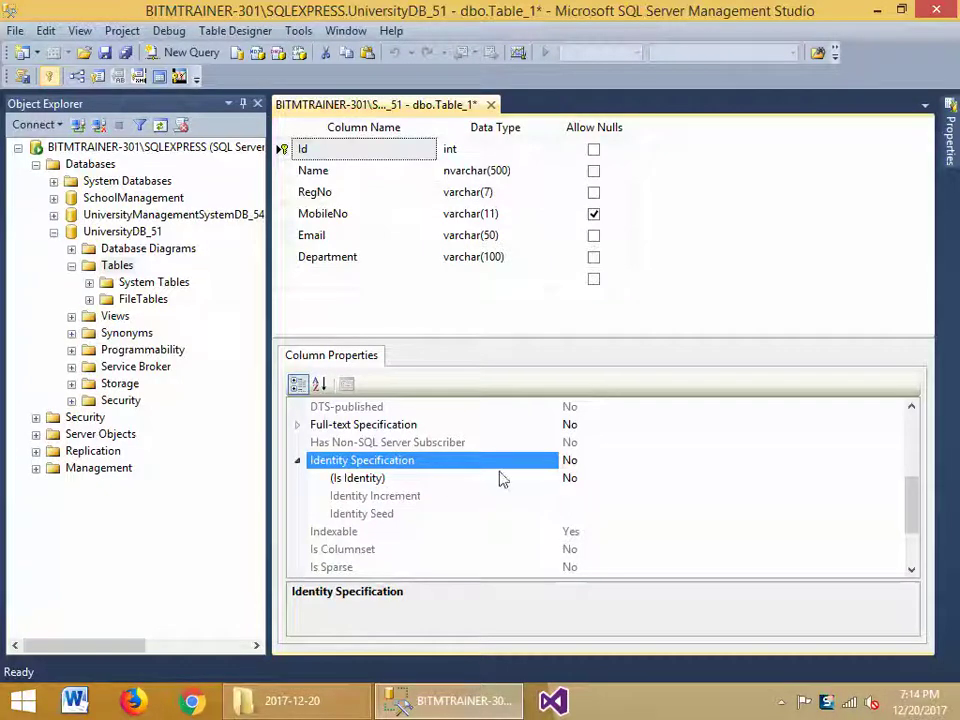
pyautogui.click(328, 484)
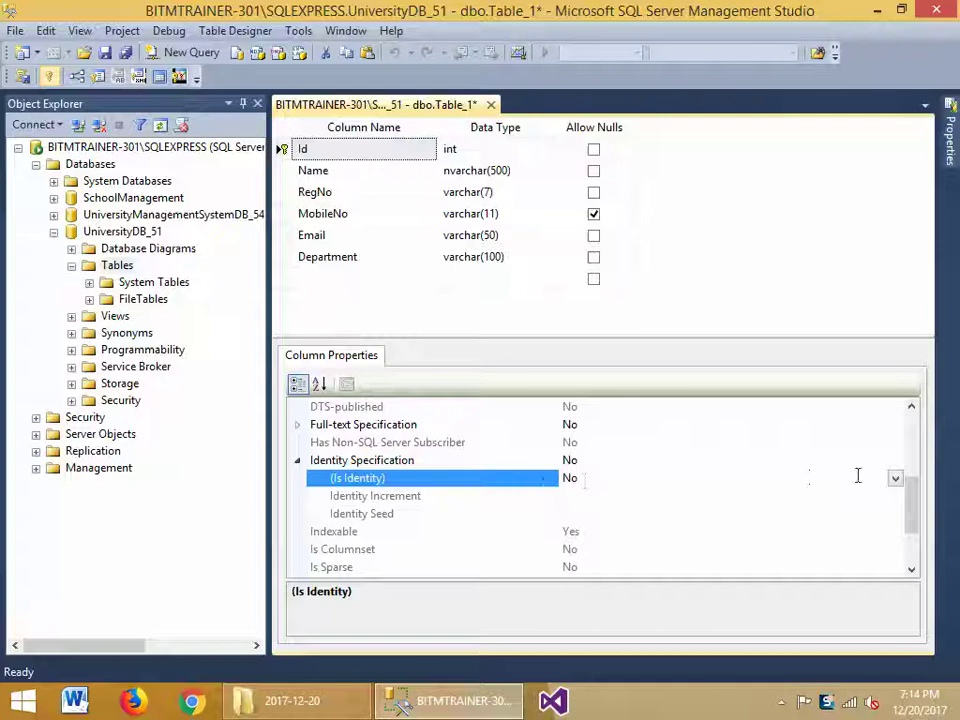
pyautogui.click(896, 480)
pyautogui.click(588, 497)
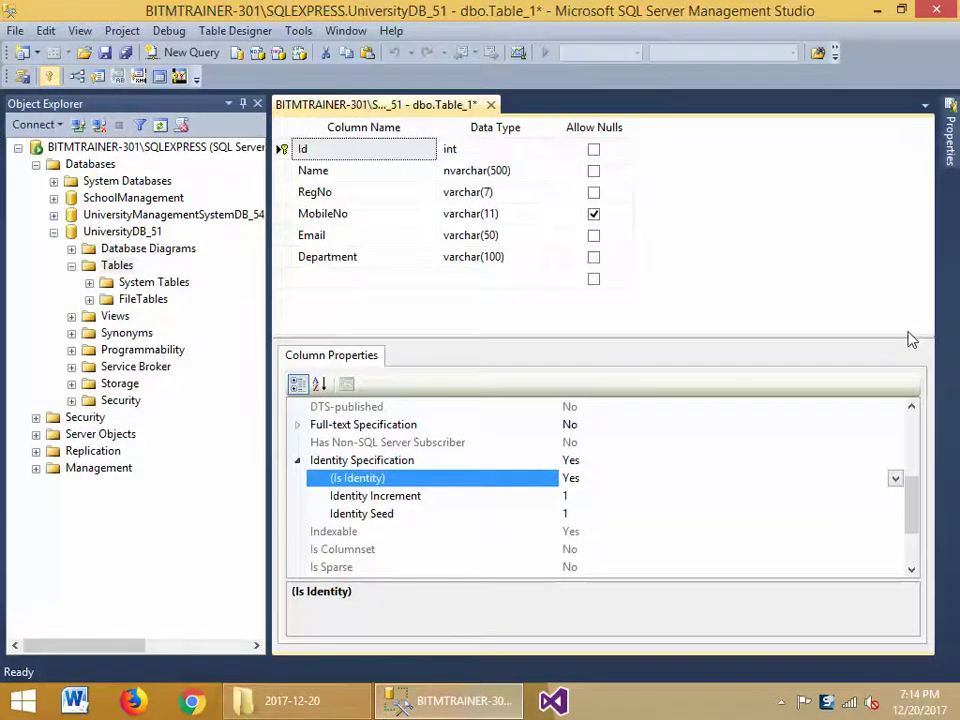
# Set the Id column's identity increment to 10 and change it back to 1.
pyautogui.moveTo(898, 337); pyautogui.dragTo(895, 237)
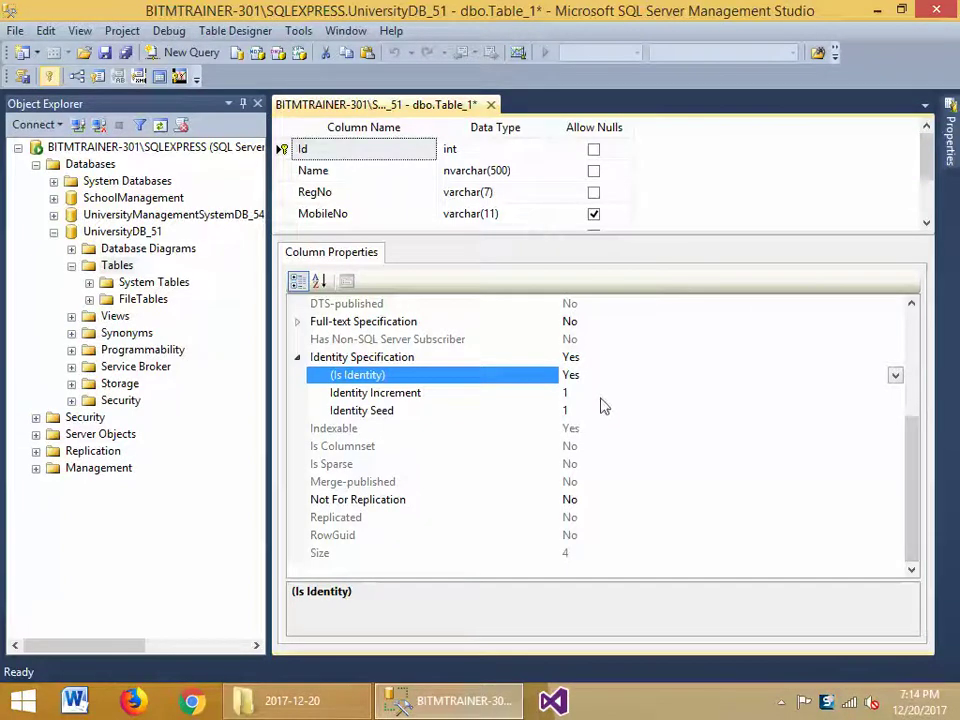
pyautogui.click(640, 392)
pyautogui.write('0')
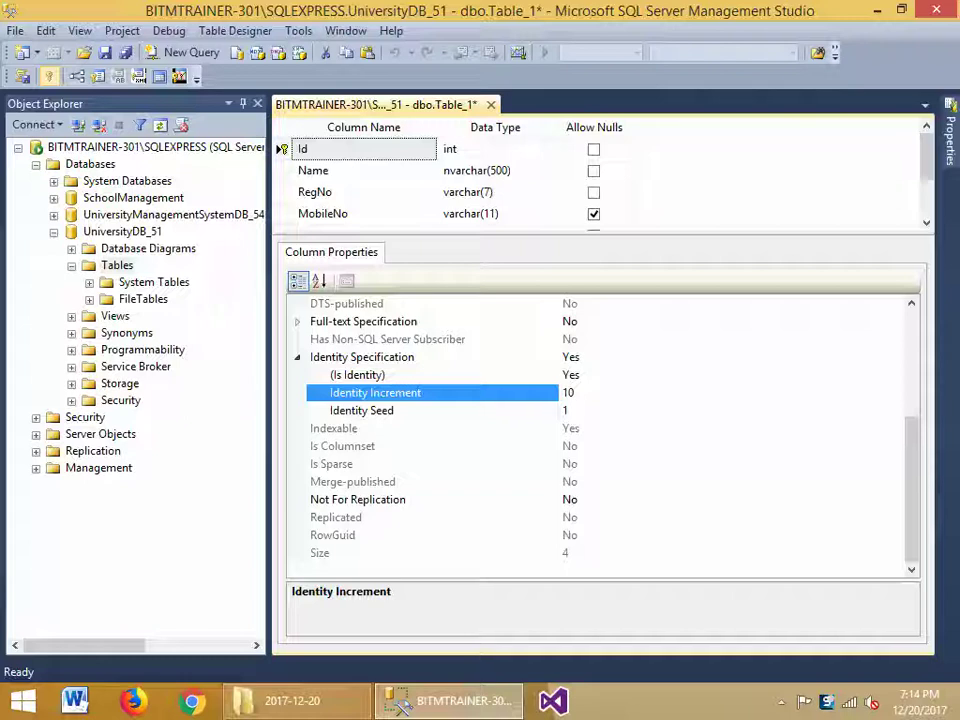
pyautogui.press('BackSpace')
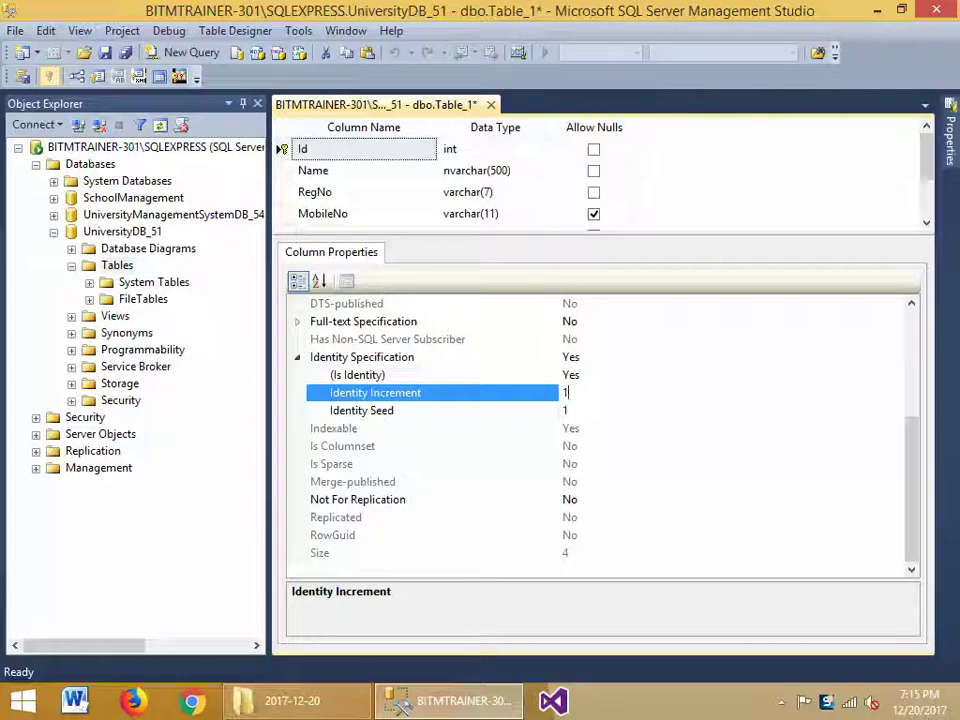
pyautogui.click(778, 202)
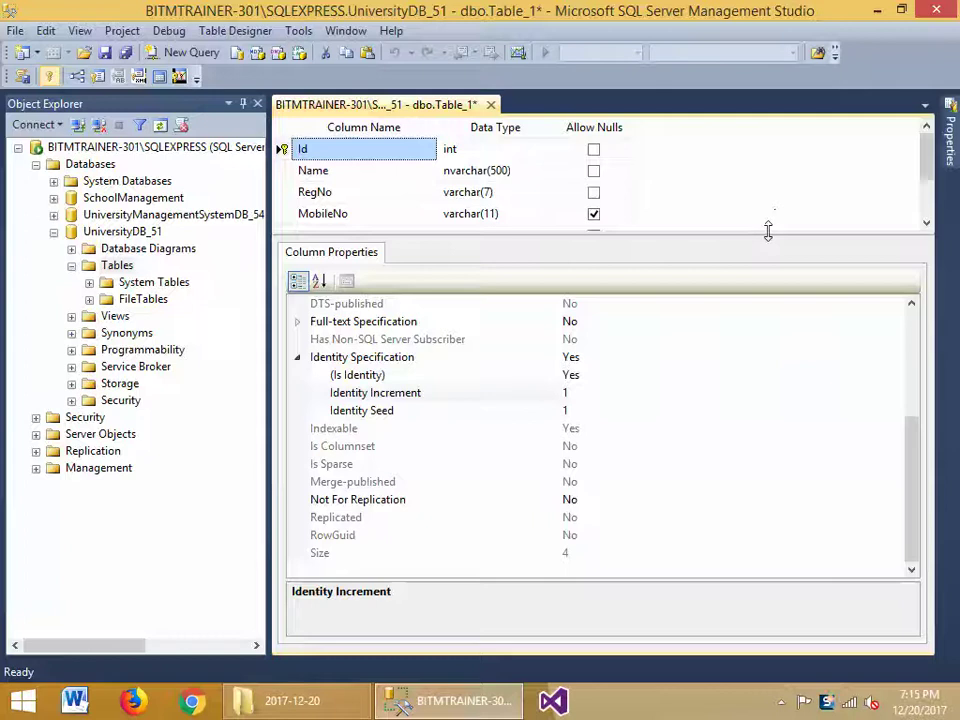
pyautogui.moveTo(768, 231); pyautogui.dragTo(741, 379)
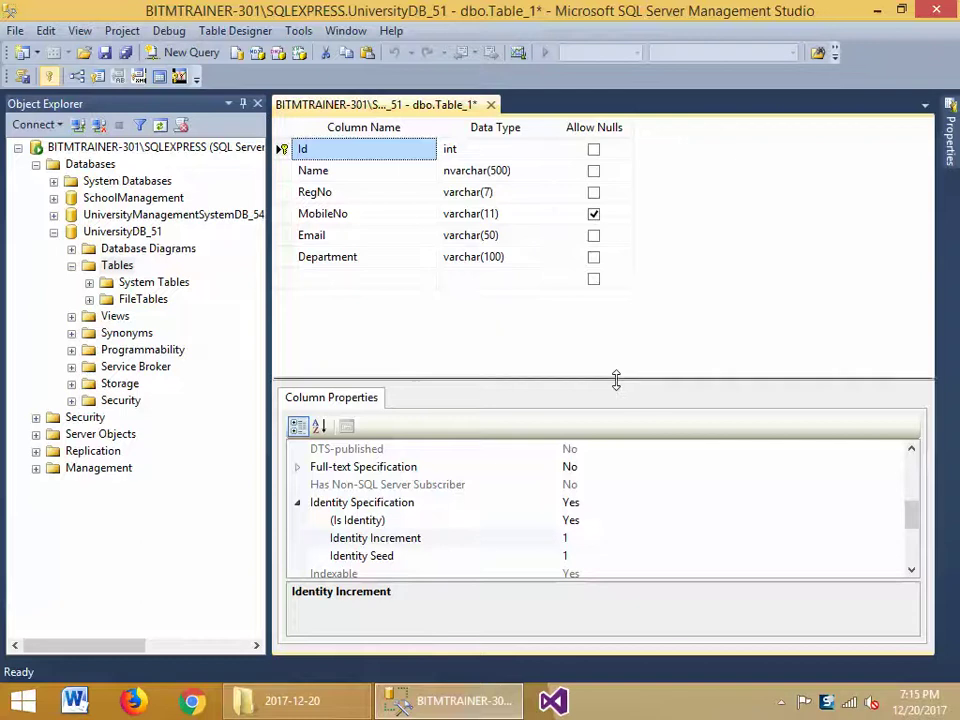
# Examine whether the identity specification can be edited for the Name column.
pyautogui.moveTo(615, 379); pyautogui.dragTo(648, 246)
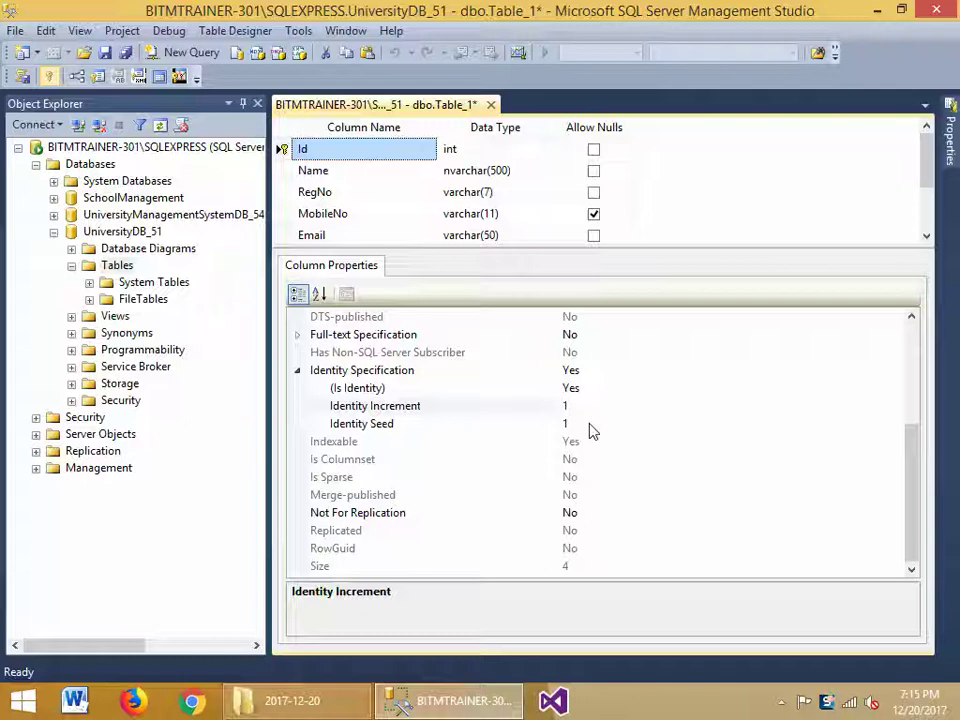
pyautogui.click(282, 170)
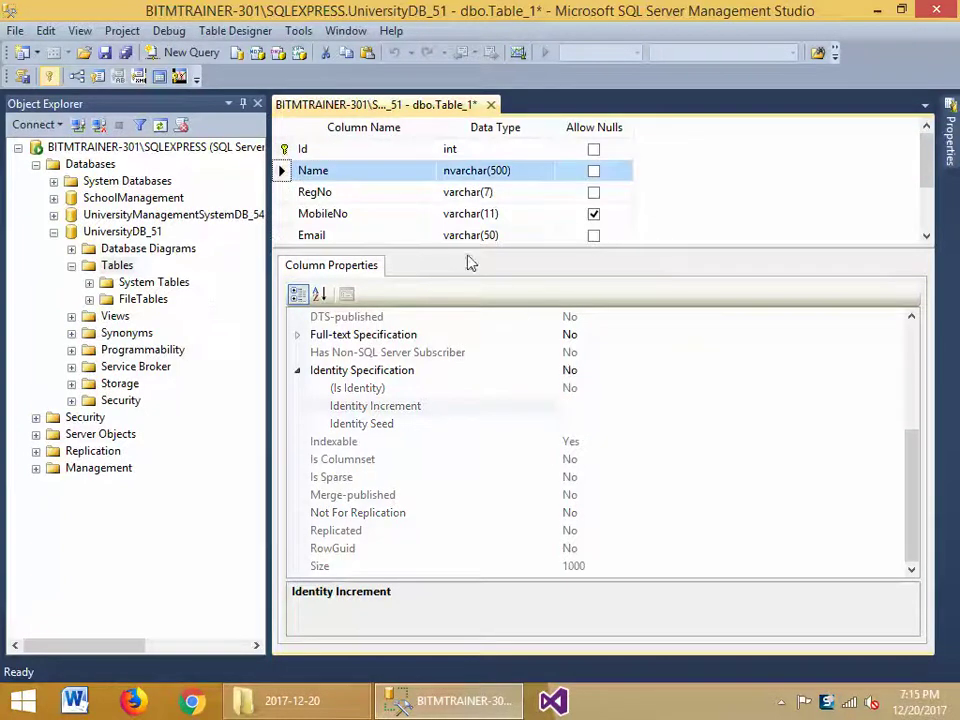
pyautogui.click(400, 405)
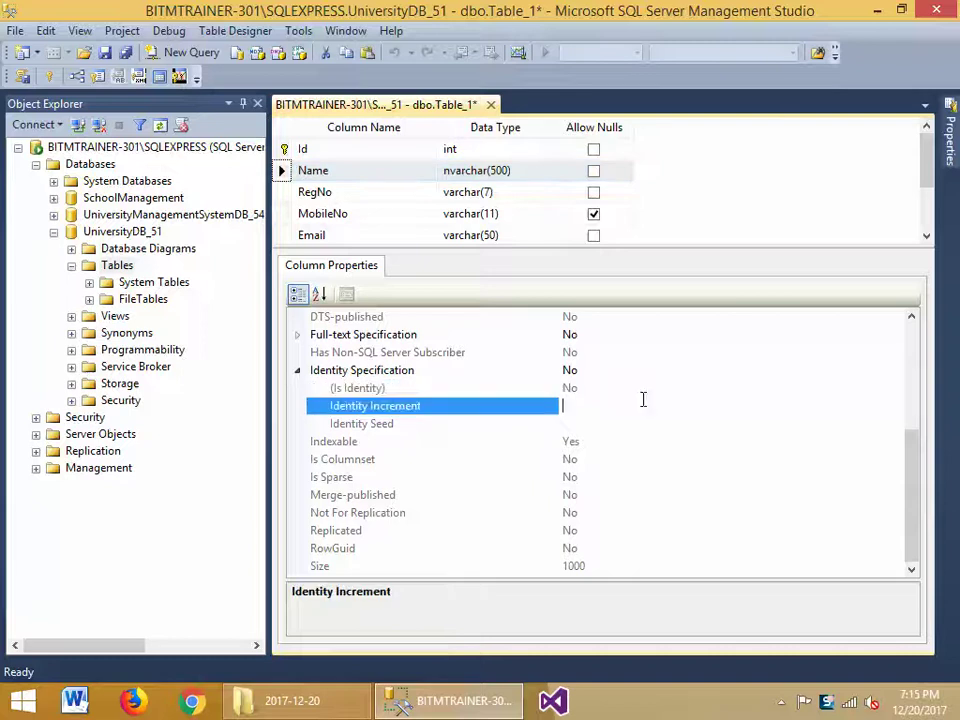
pyautogui.click(588, 387)
pyautogui.click(482, 393)
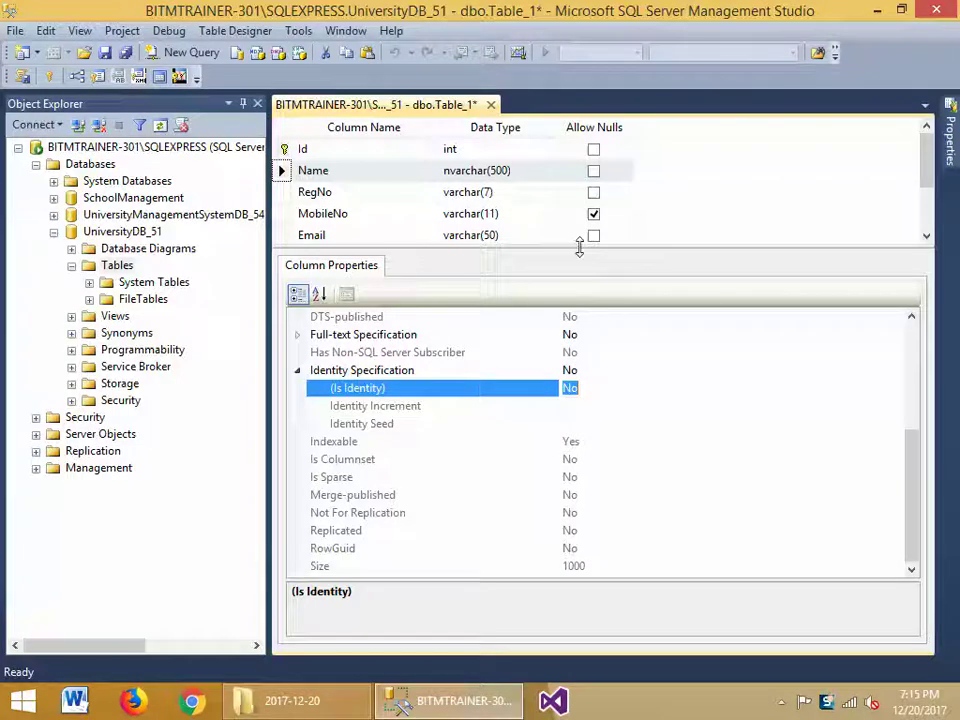
pyautogui.moveTo(589, 316); pyautogui.dragTo(589, 365)
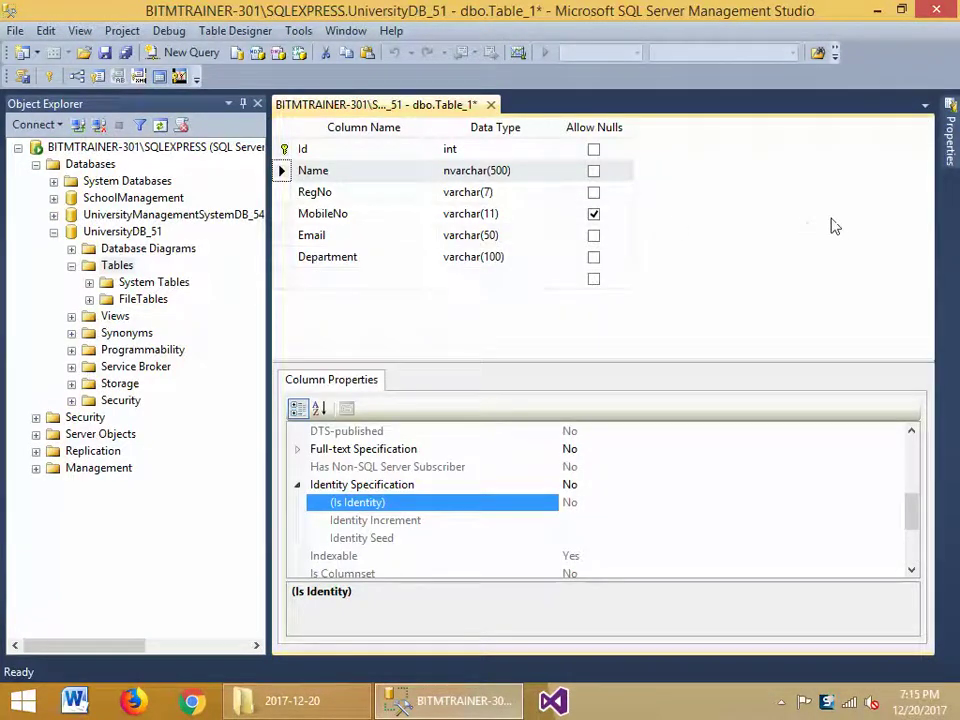
# Save the new table under the name Student.
pyautogui.click(484, 168)
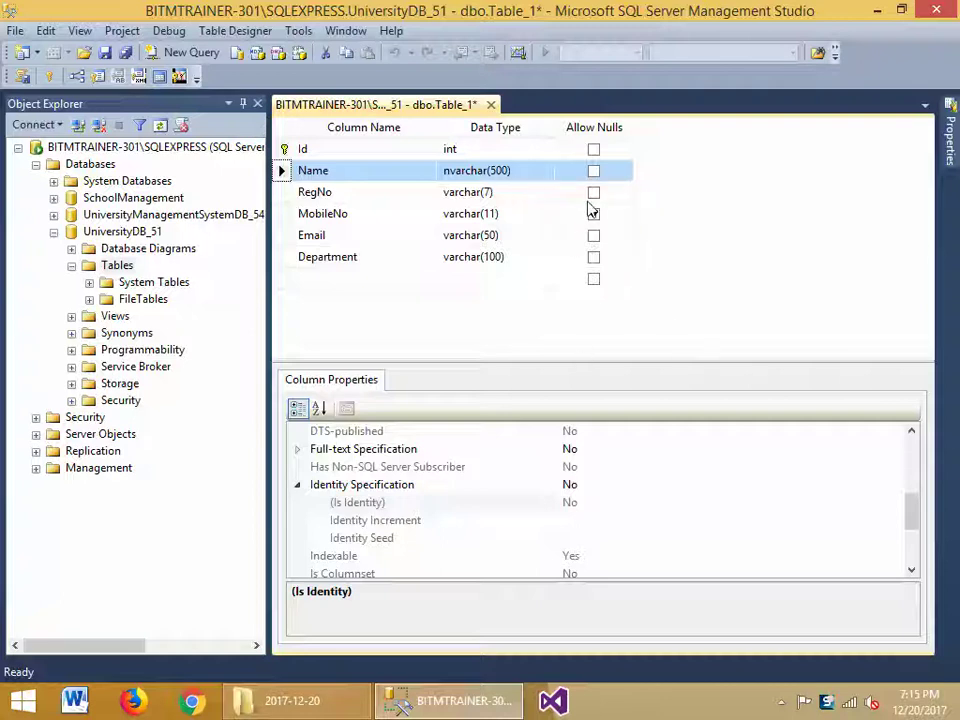
pyautogui.hotkey('ctrl', 's')
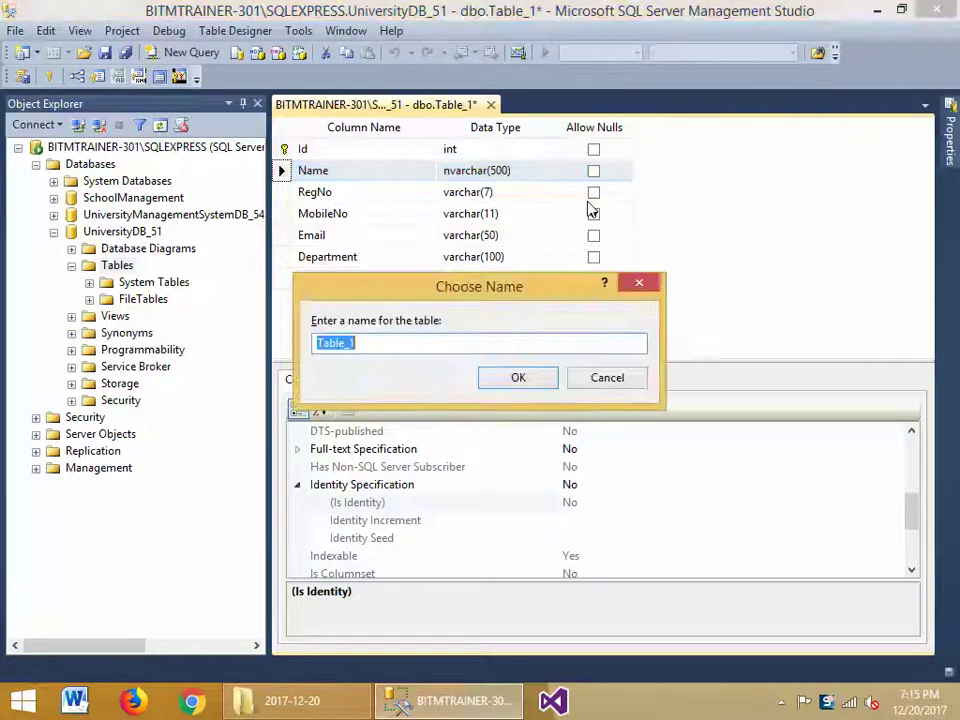
pyautogui.click(593, 213)
pyautogui.moveTo(568, 288); pyautogui.dragTo(692, 286)
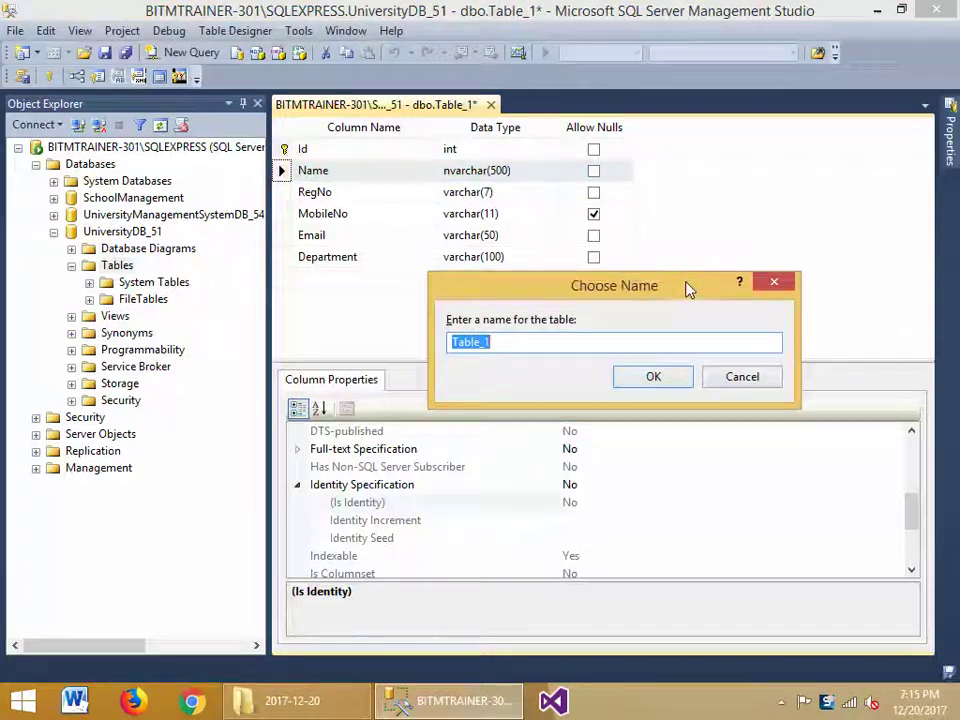
pyautogui.write('Student')
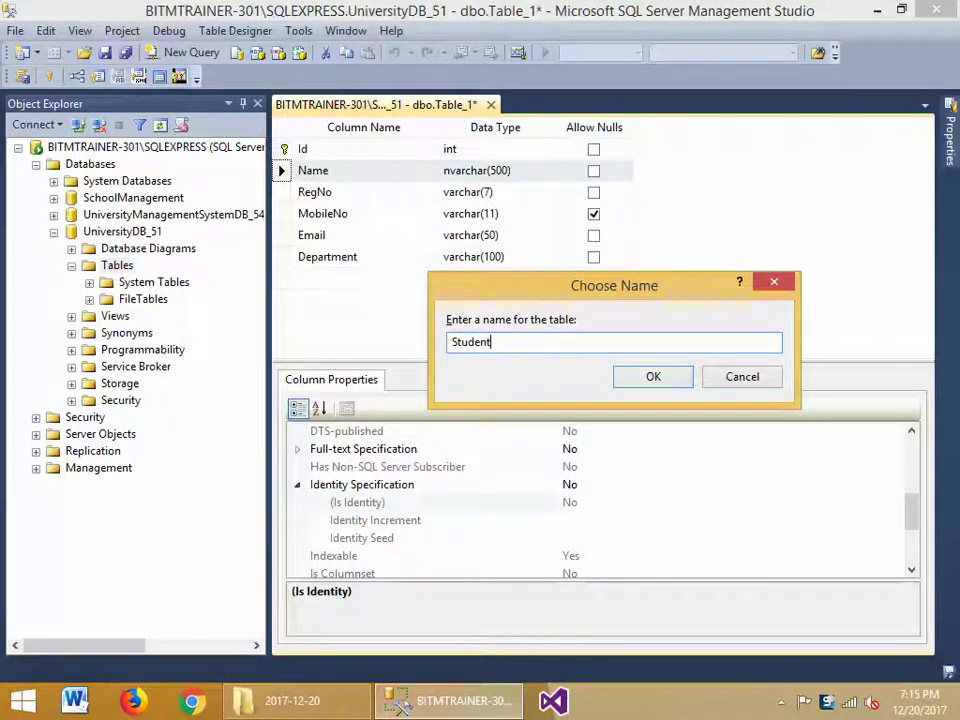
pyautogui.press('Return')
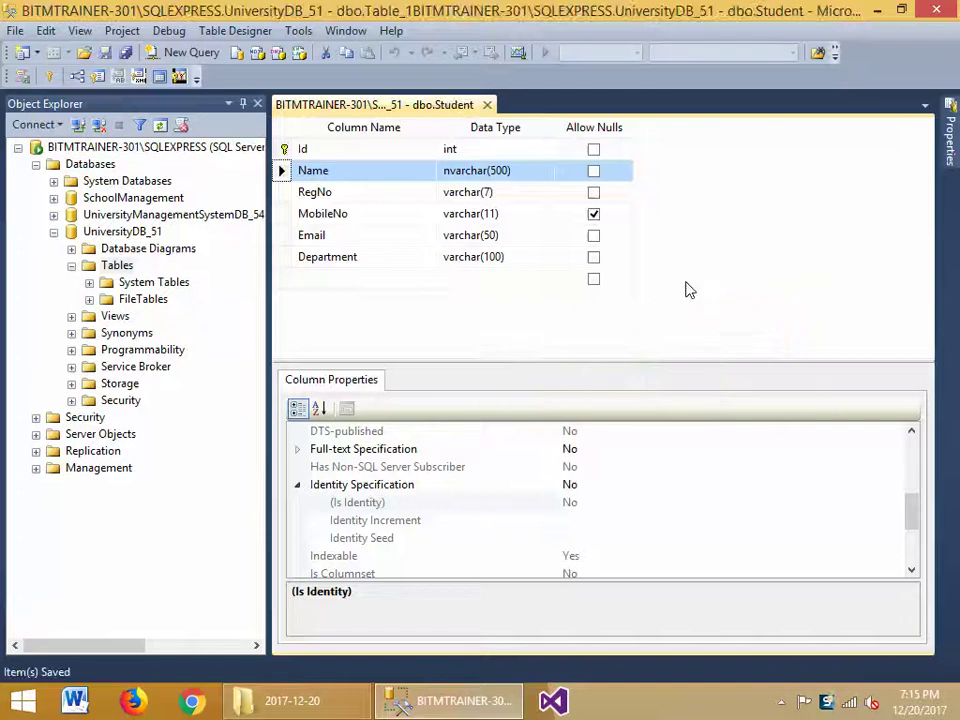
# Refresh the tables of UniversityDB_51 and select the dbo.Student table.
pyautogui.click(117, 268)
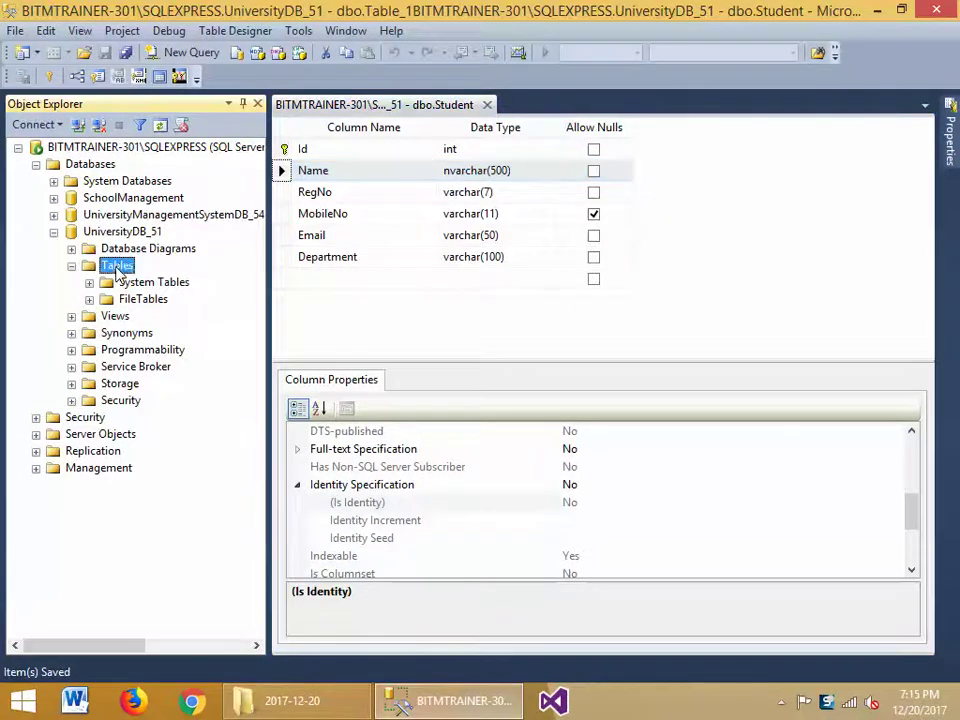
pyautogui.rightClick(117, 267)
pyautogui.click(203, 409)
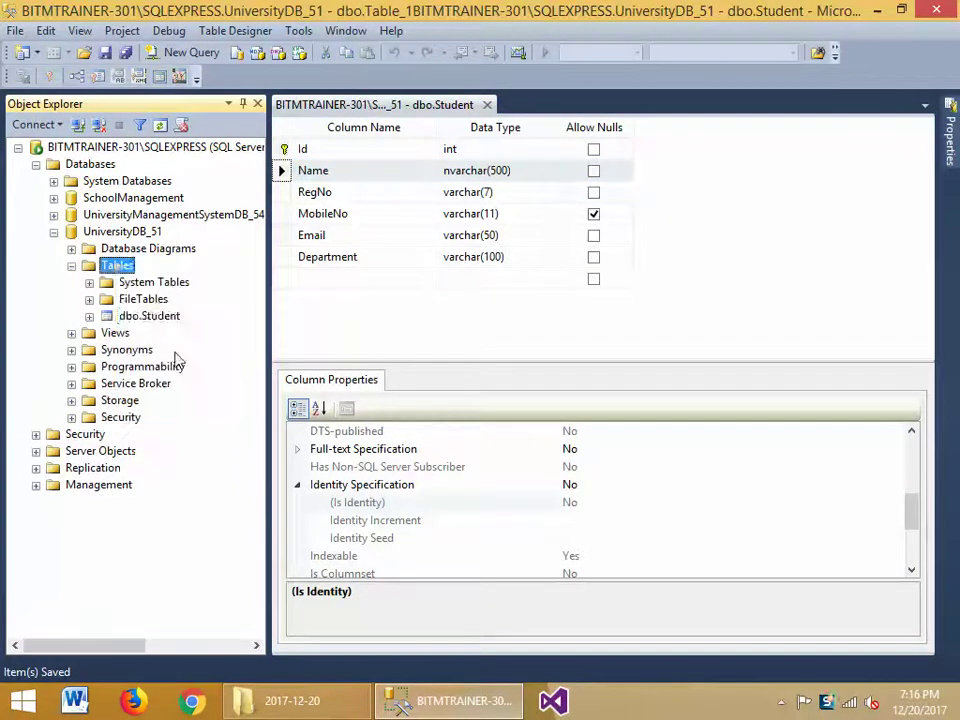
pyautogui.click(122, 315)
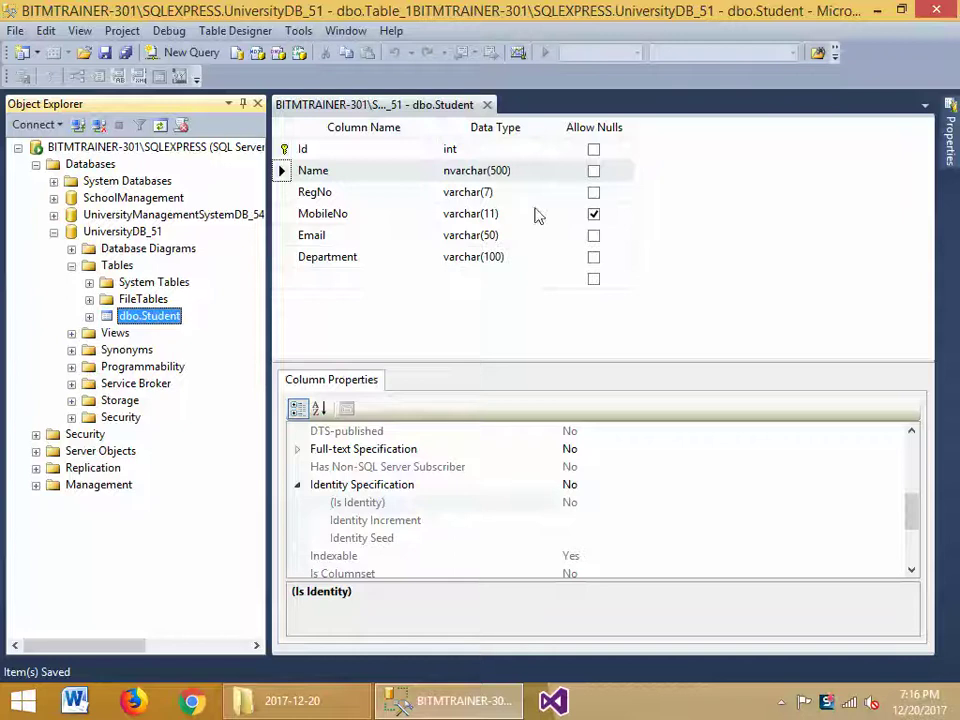
# Close and reopen the Student table's design, allow null values for the Name column and save the change.
pyautogui.click(487, 104)
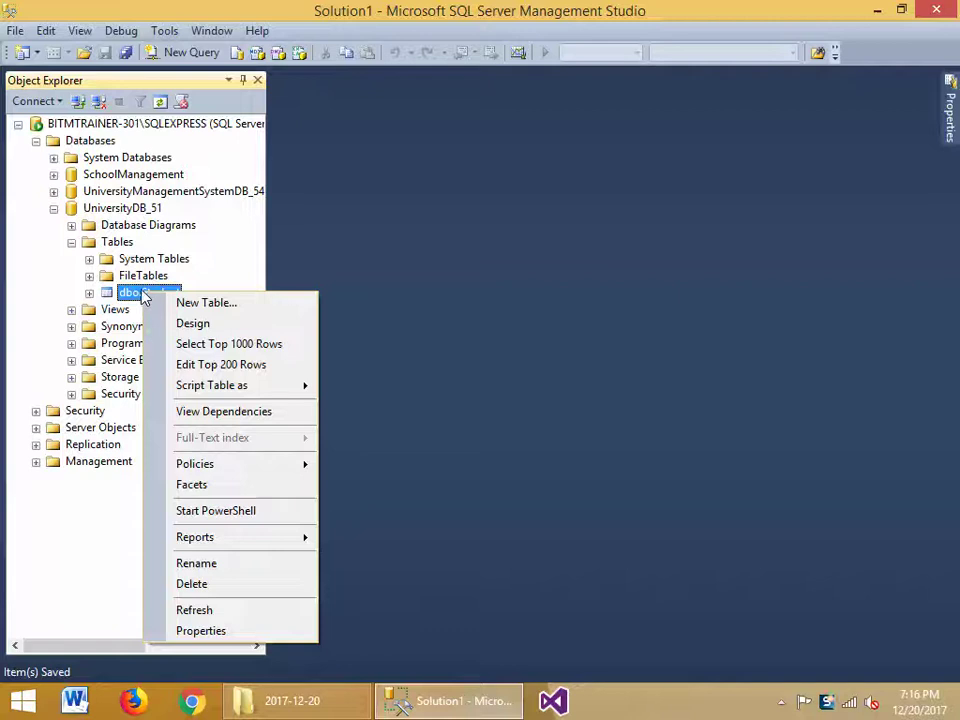
pyautogui.click(182, 327)
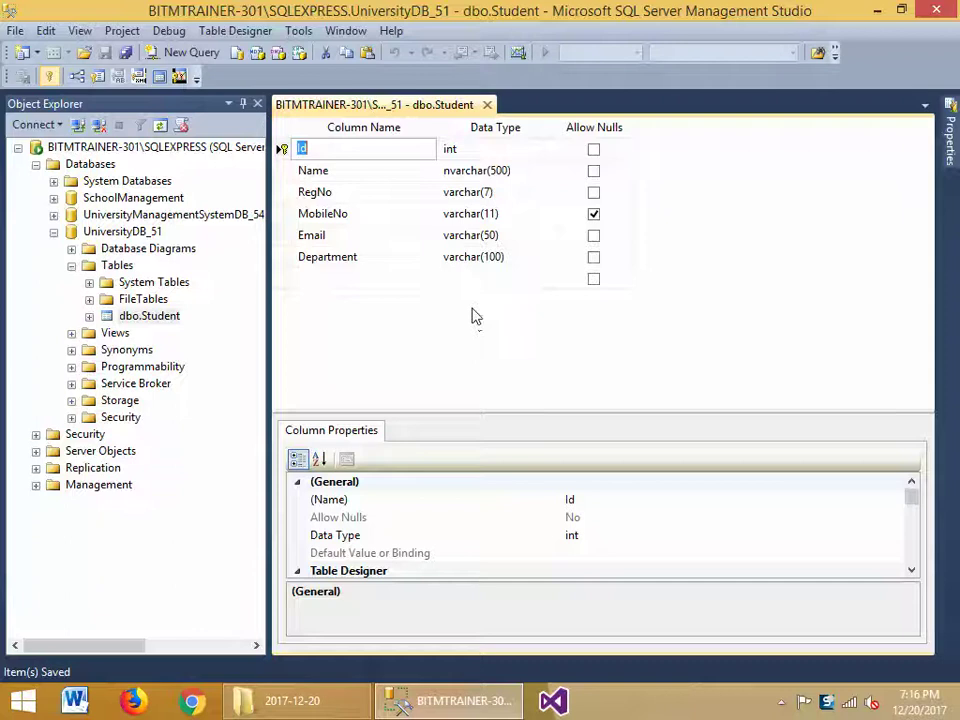
pyautogui.click(594, 172)
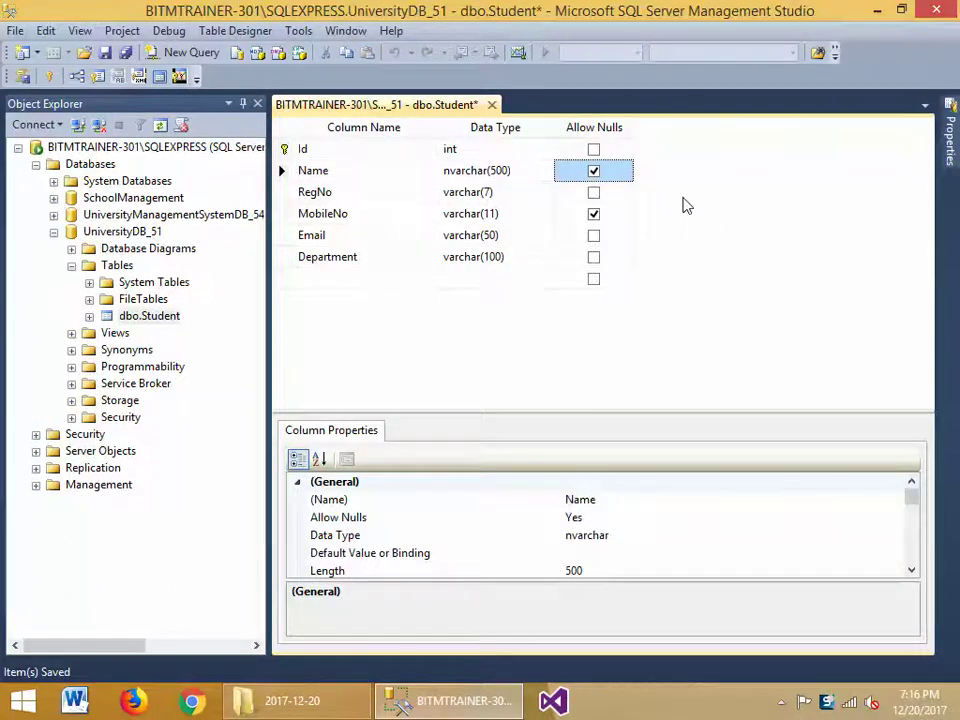
pyautogui.hotkey('ctrl', 's')
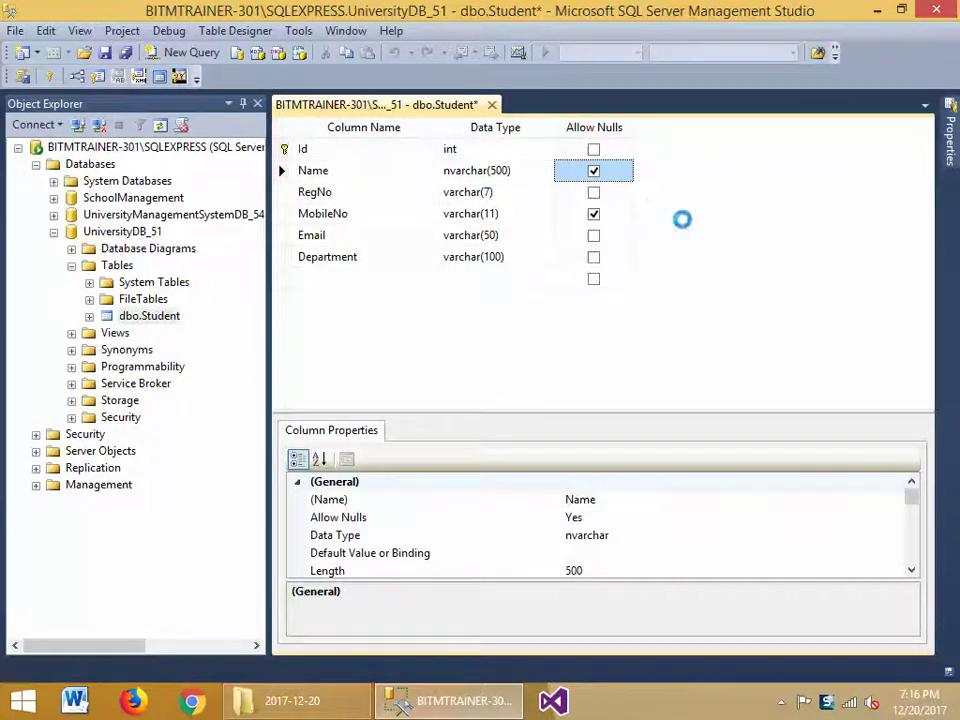
# Disallow null values for the Name column, save the Student table's design and close it.
pyautogui.click(594, 172)
pyautogui.hotkey('ctrl', 's')
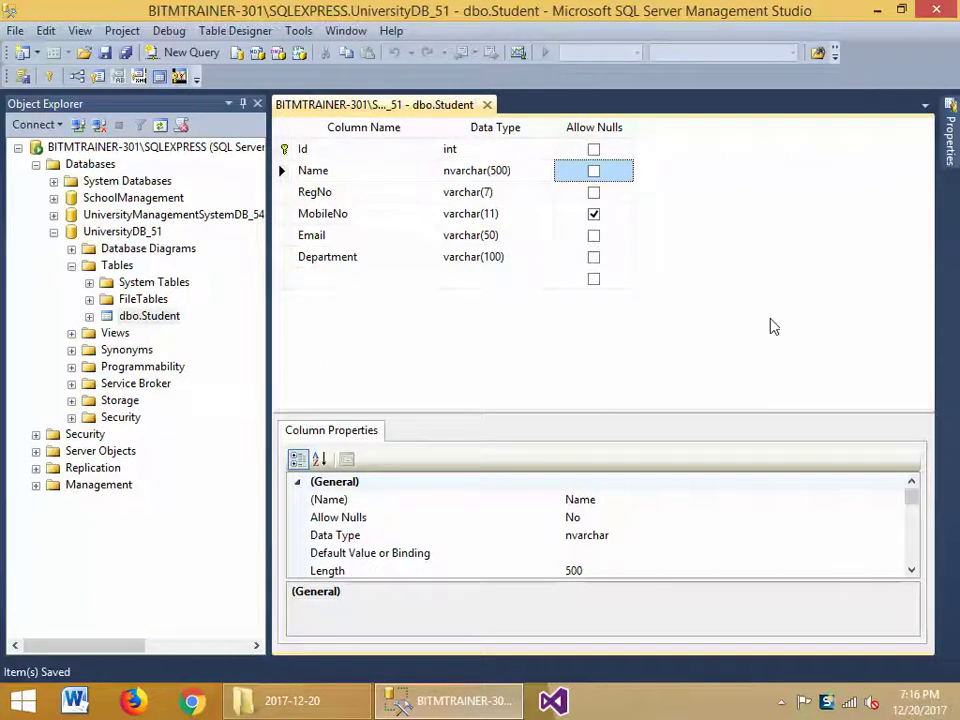
pyautogui.click(487, 104)
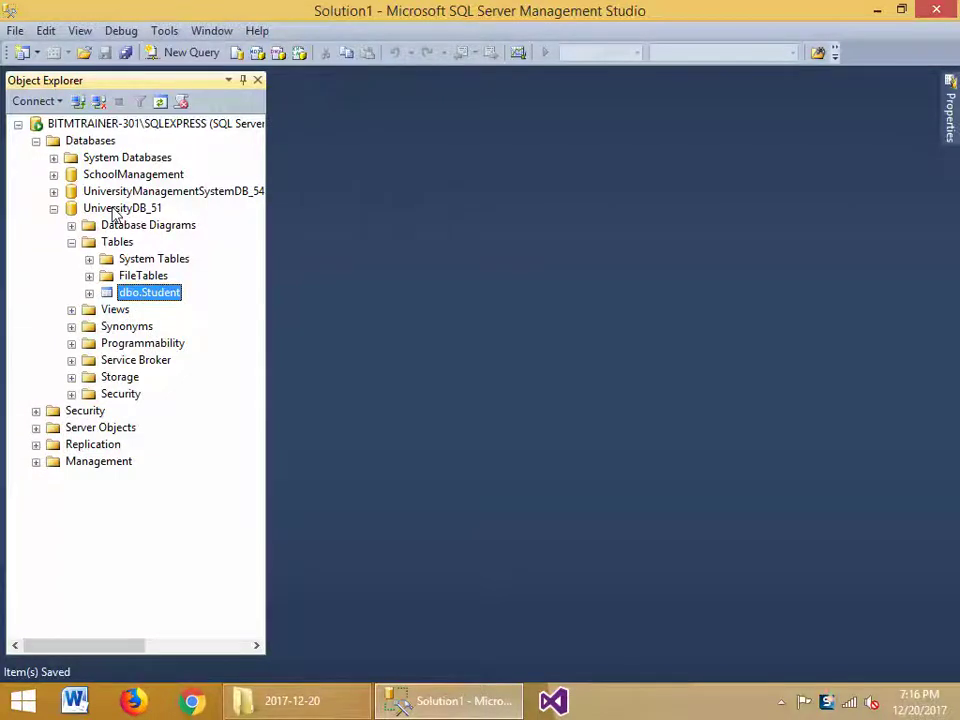
# Open a new query, switch its database to UniversityManagementSystemDB_54 and set it back to UniversityDB_51.
pyautogui.click(183, 52)
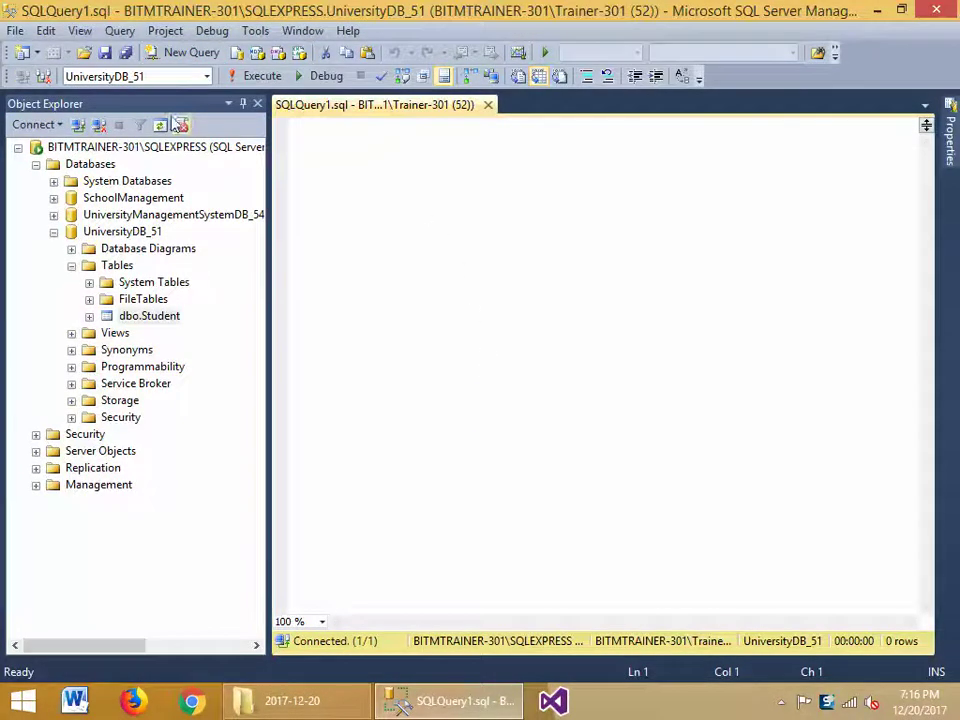
pyautogui.click(167, 76)
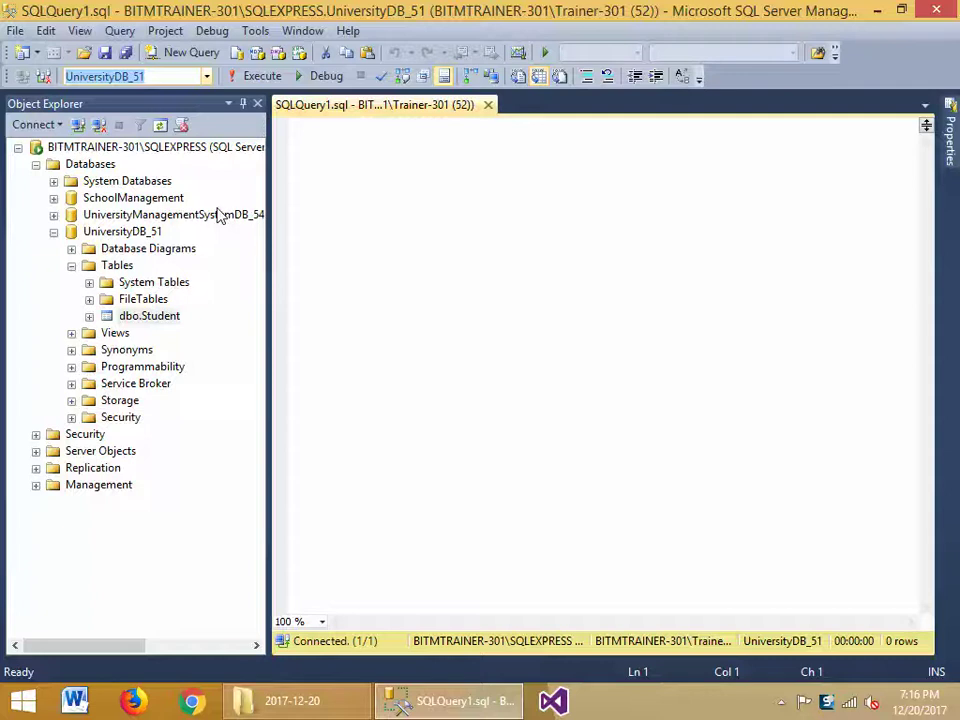
pyautogui.click(207, 76)
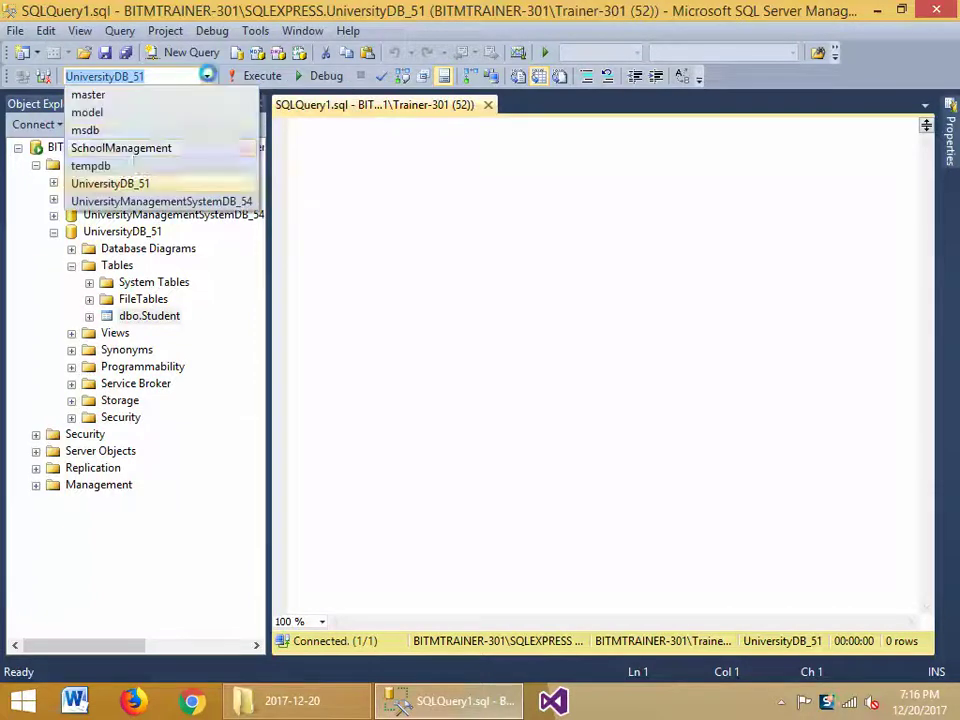
pyautogui.click(122, 201)
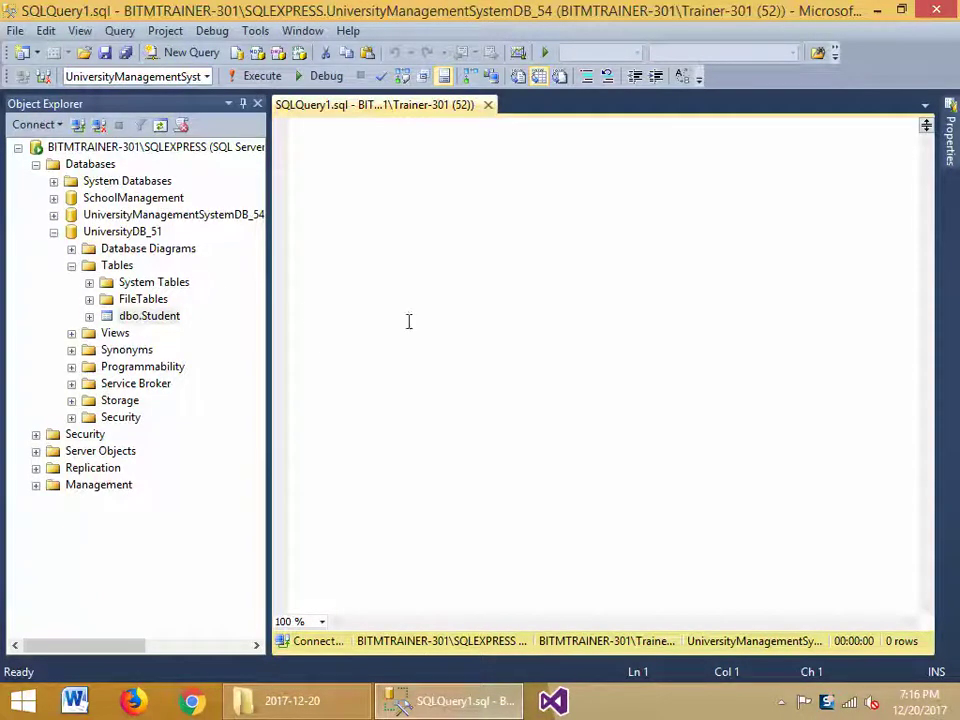
pyautogui.click(207, 76)
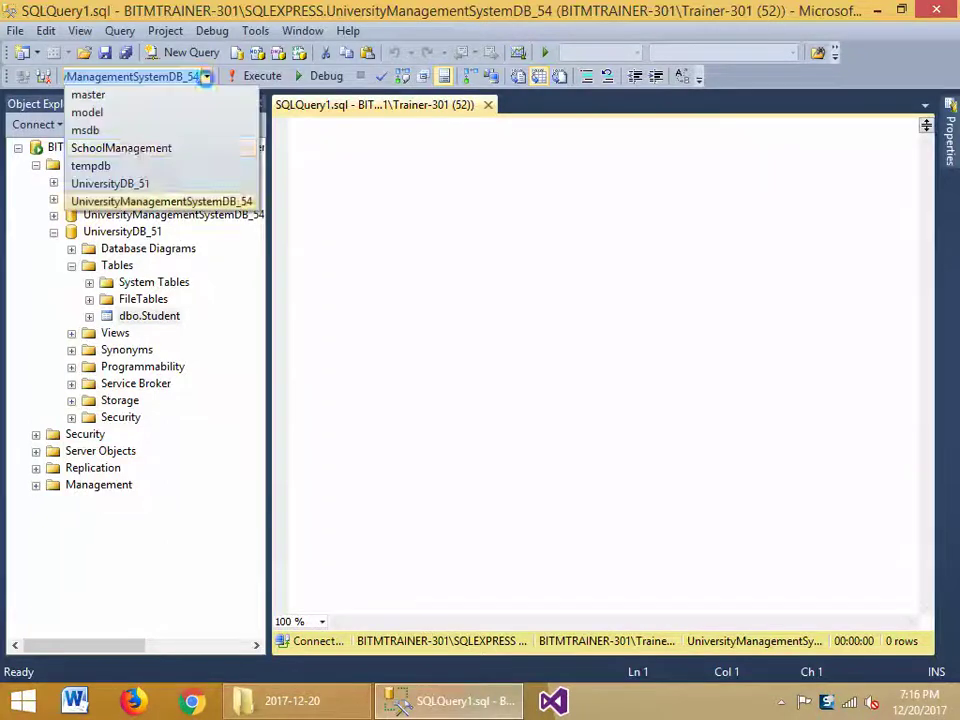
pyautogui.click(137, 184)
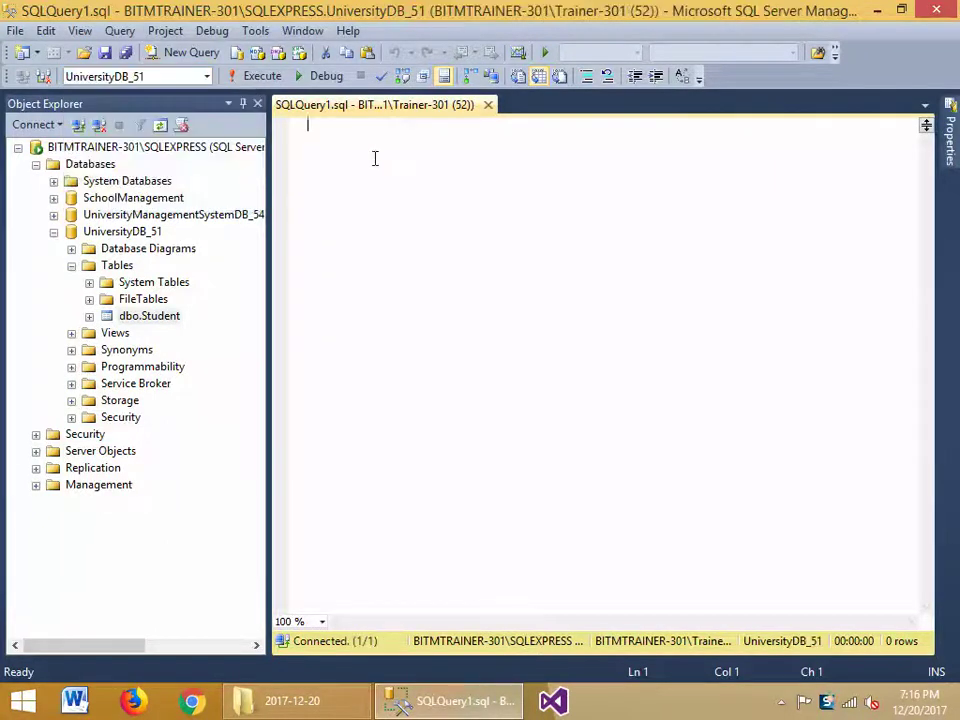
# Write the query SELECT * FROM Student and execute it.
pyautogui.keyDown('ctrl'); pyautogui.scroll(4, 378, 176); pyautogui.keyUp('ctrl')
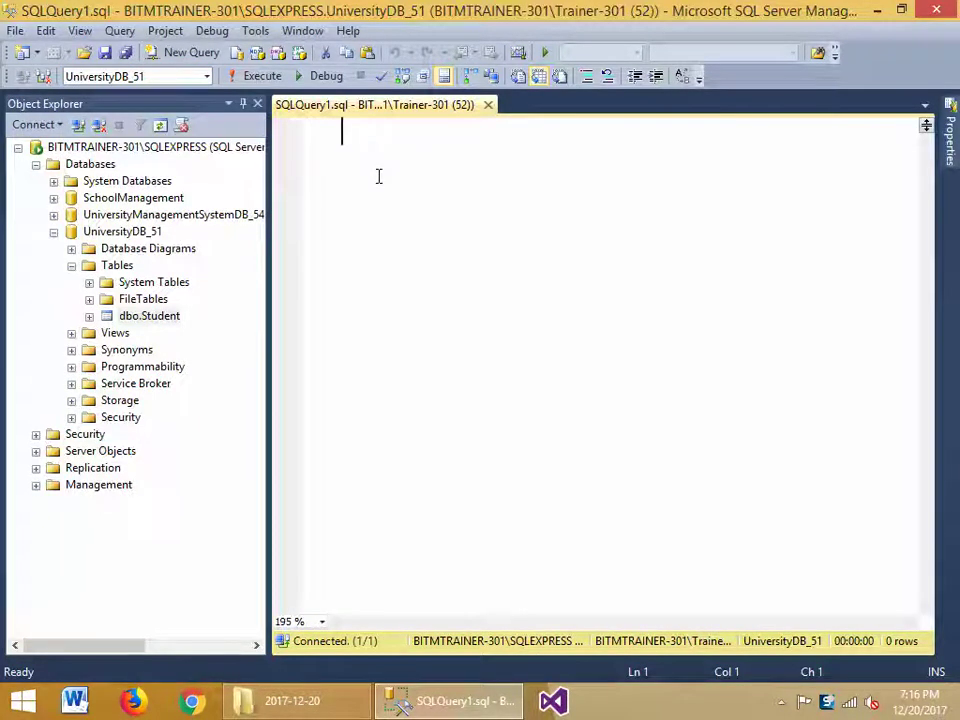
pyautogui.write('SELECT ')
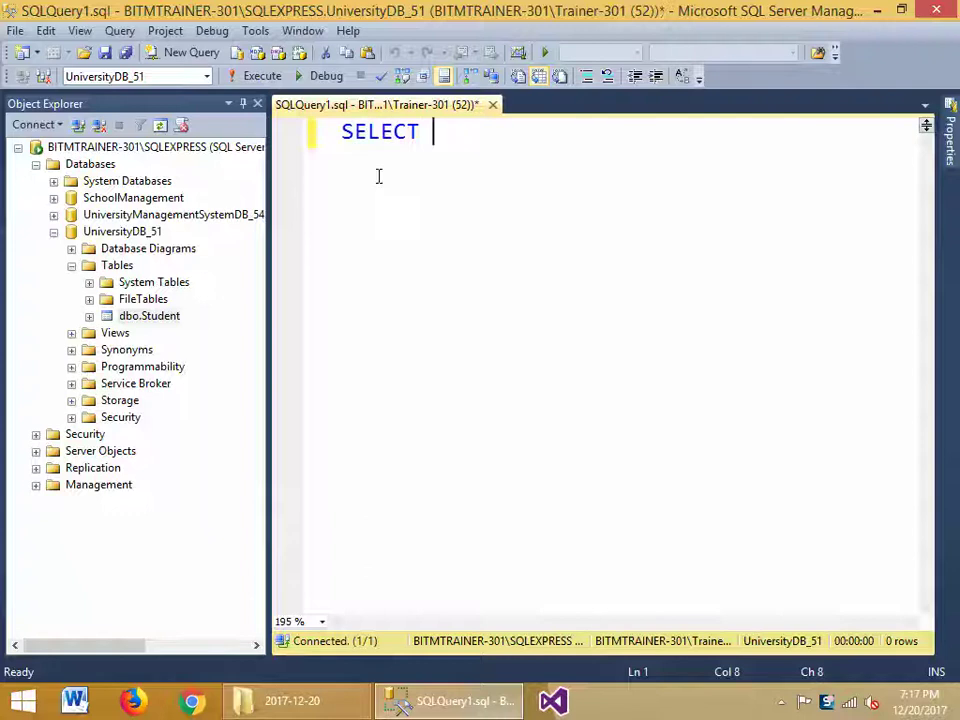
pyautogui.write('* FROM Student')
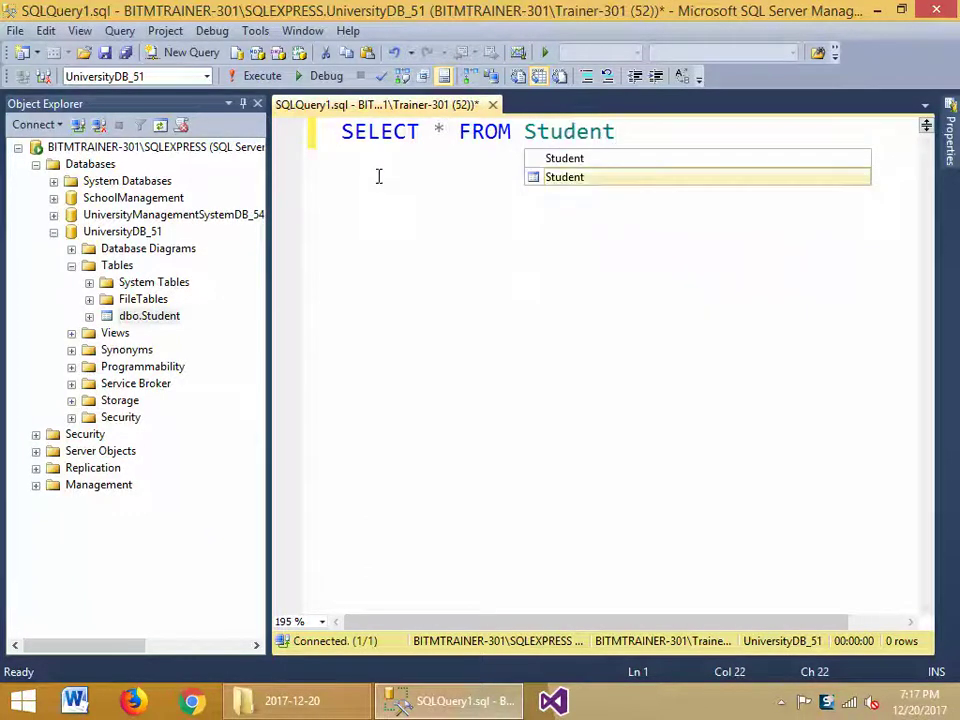
pyautogui.press('Escape')
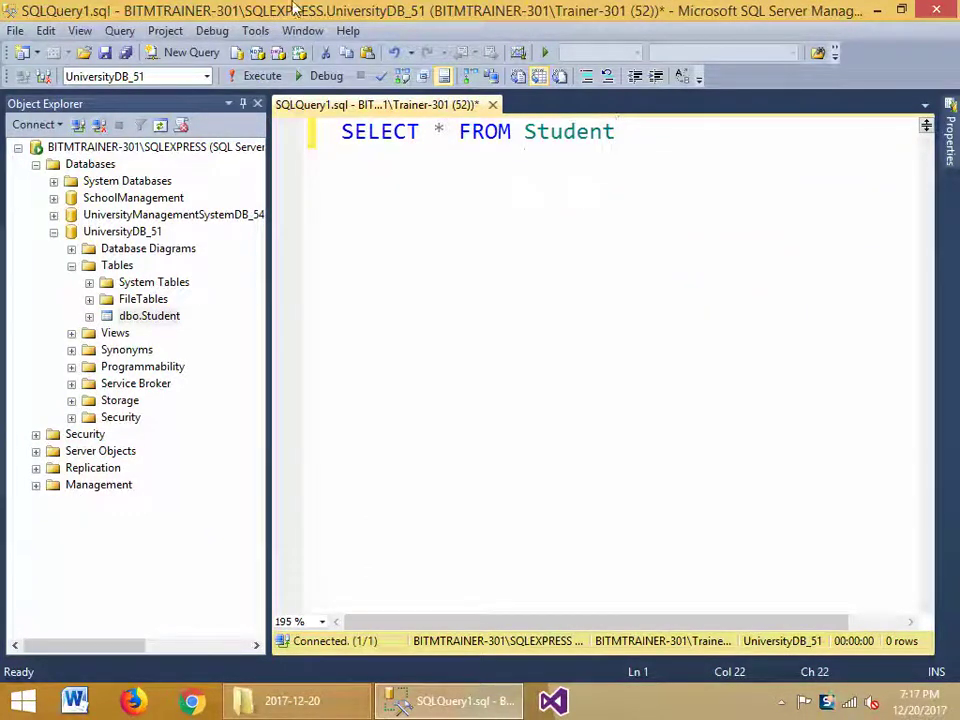
pyautogui.click(266, 76)
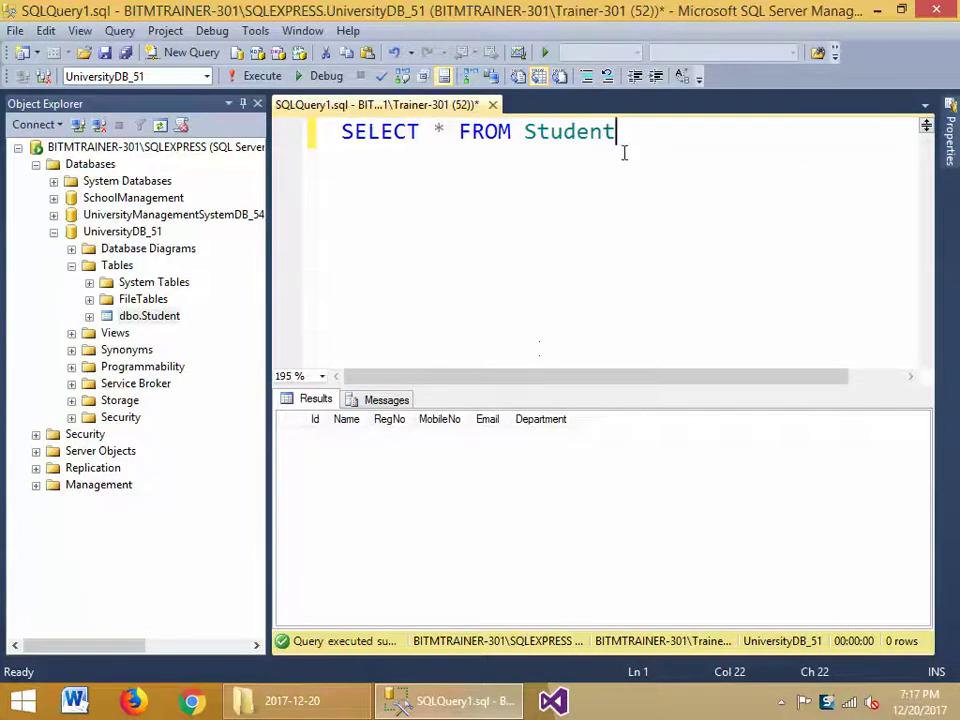
# Start an INSERT INTO Student statement two lines below the SELECT query.
pyautogui.moveTo(639, 133)
pyautogui.mouseDown()
pyautogui.moveTo(343, 154)
pyautogui.moveTo(632, 140)
pyautogui.mouseUp()
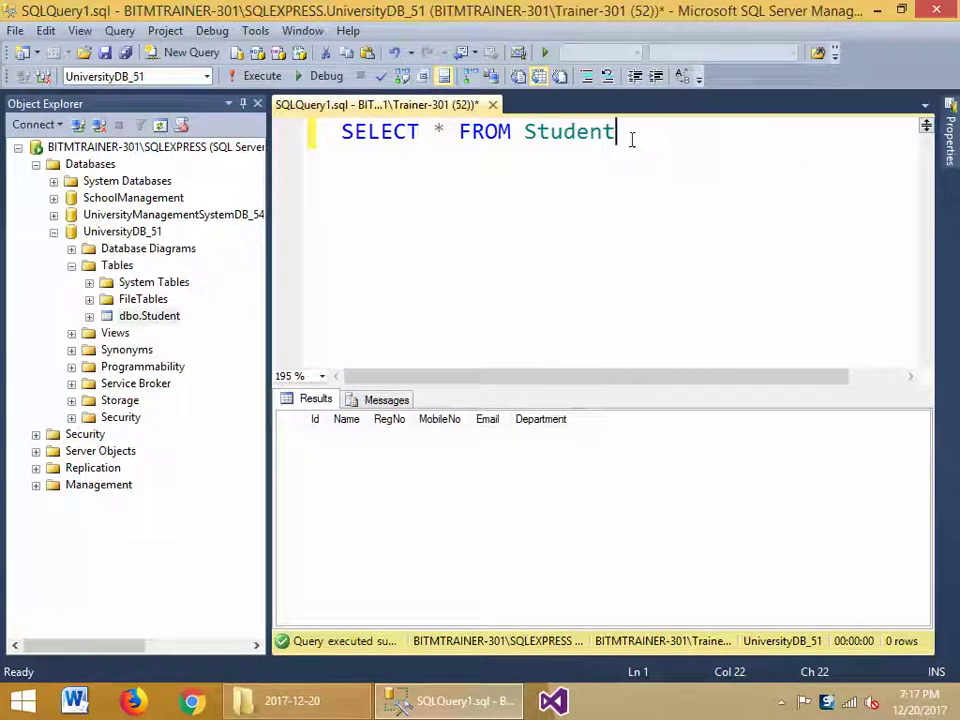
pyautogui.press('Return')
pyautogui.press('Return')
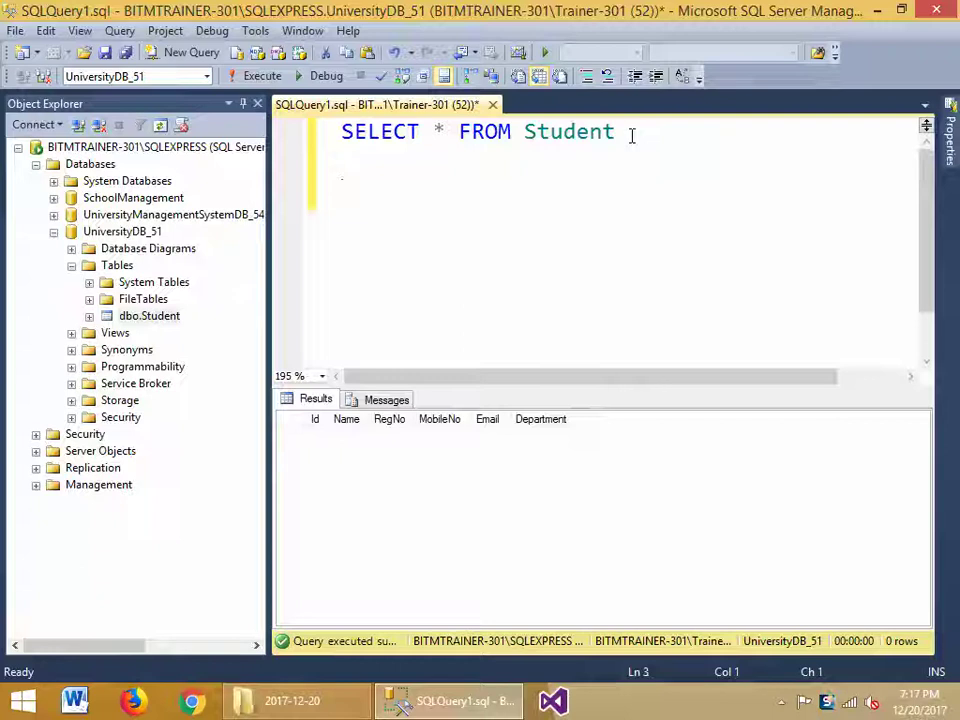
pyautogui.write('INS')
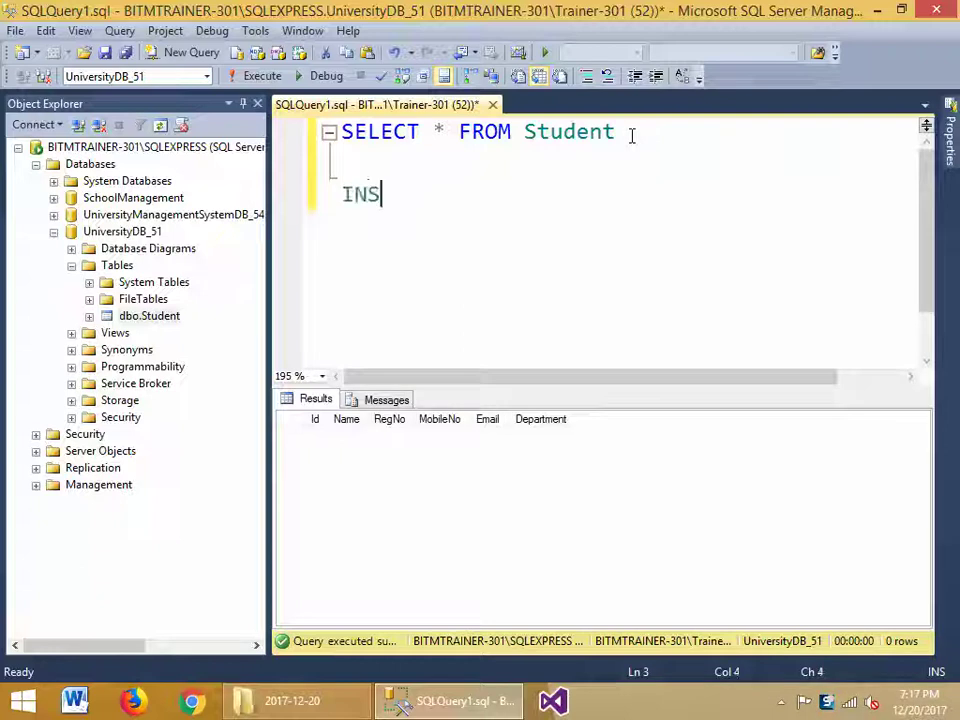
pyautogui.write('ERT INTO')
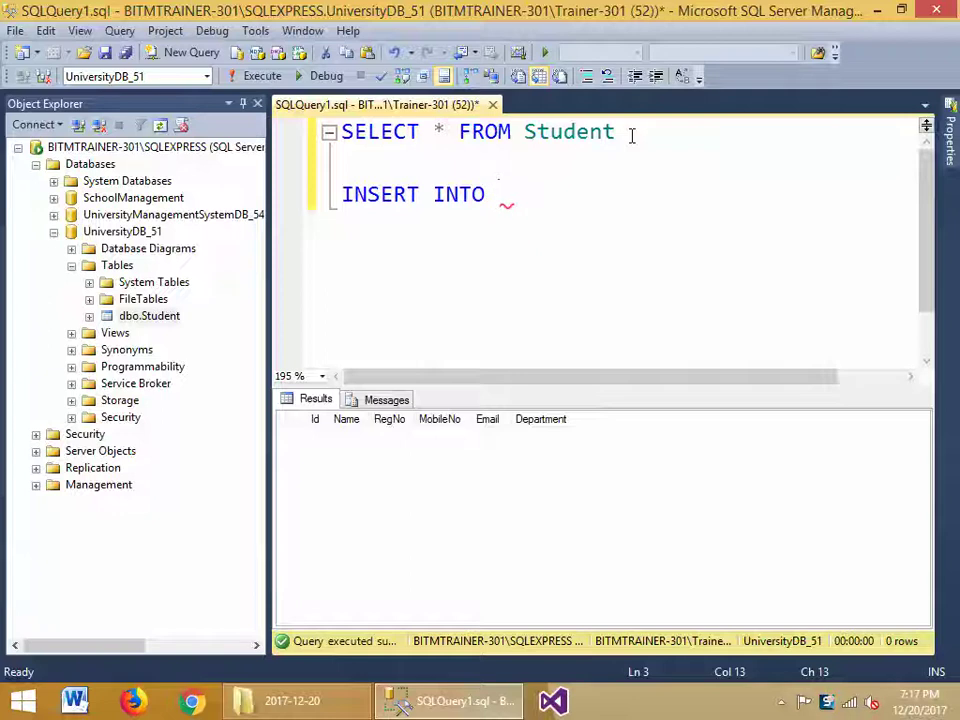
pyautogui.write('Stud')
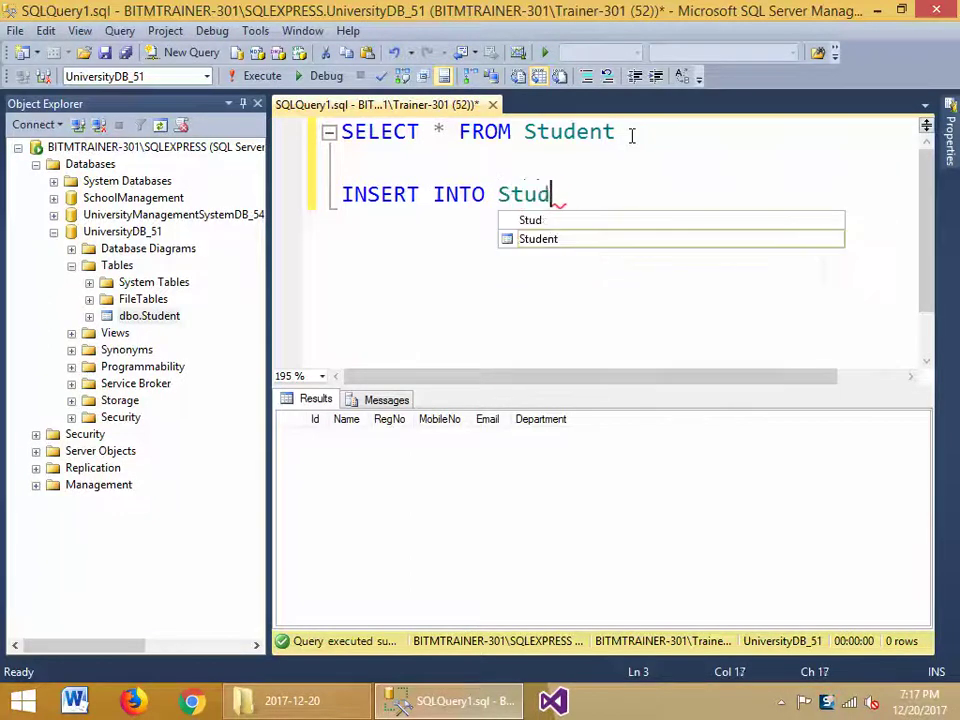
pyautogui.write('ent')
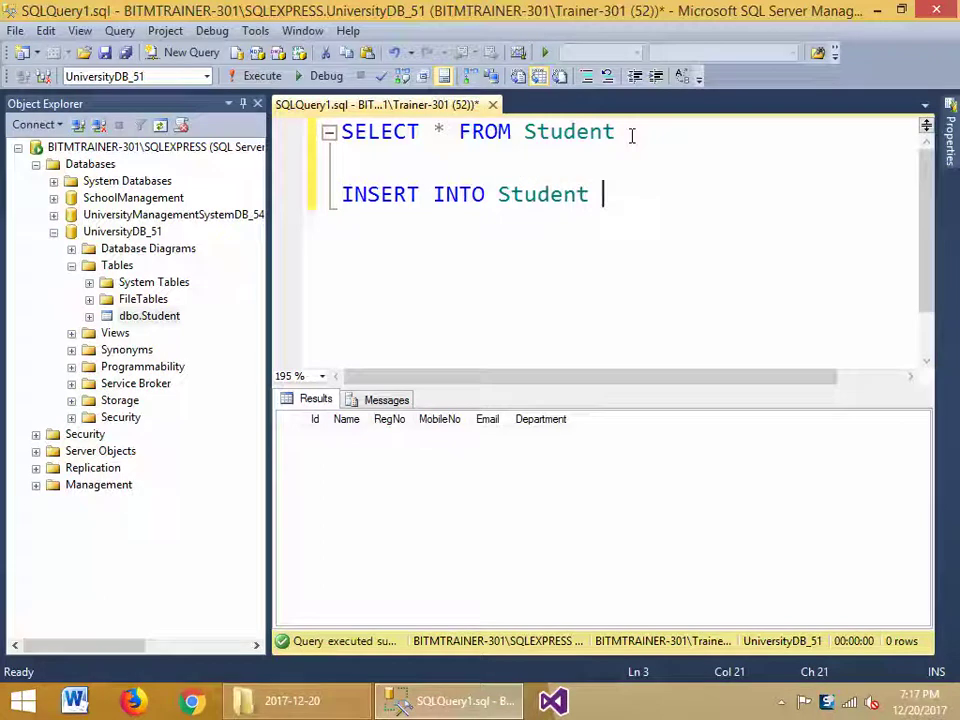
# Add a parenthesised column list under the INSERT line with Name, RegNo, MobileNo and Email, ending with a comma.
pyautogui.press('Return')
pyautogui.write('()')
pyautogui.press('Left')
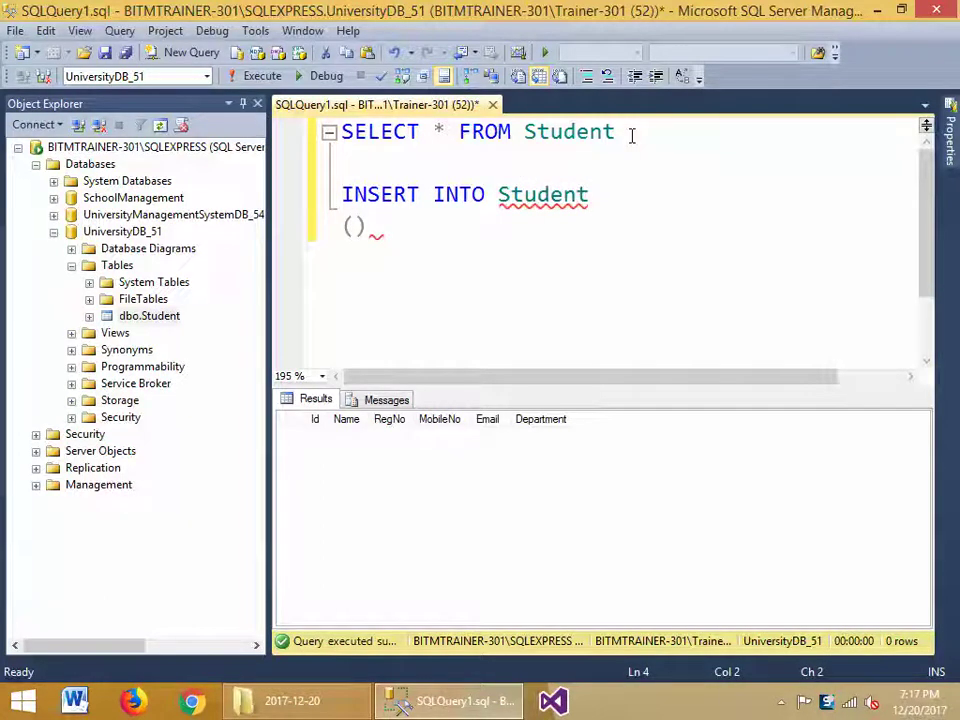
pyautogui.write('Name, ')
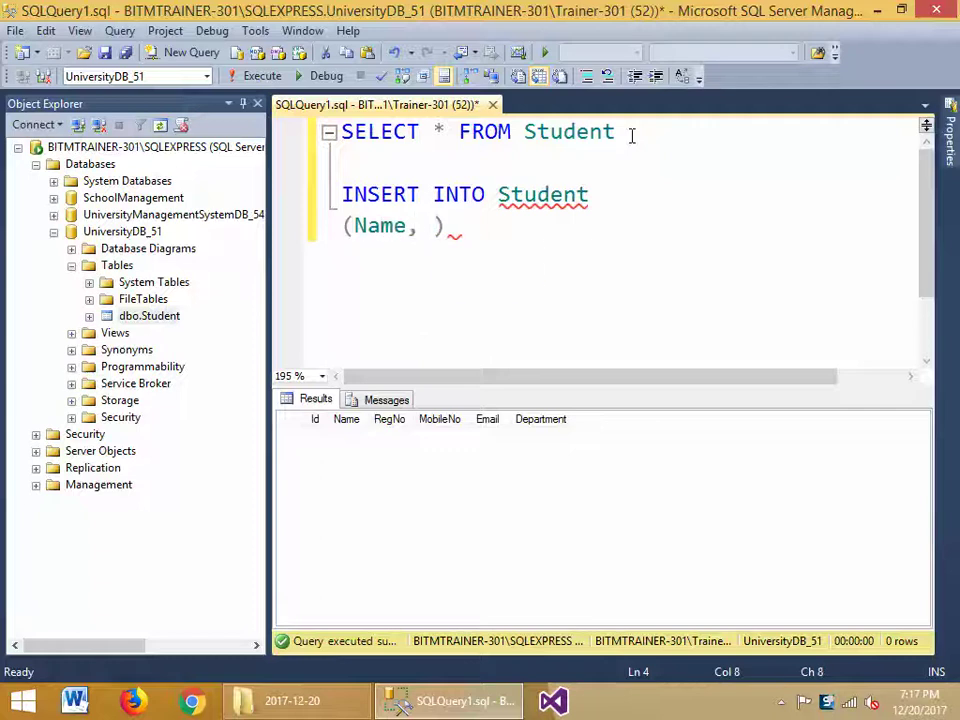
pyautogui.write('RegNo,')
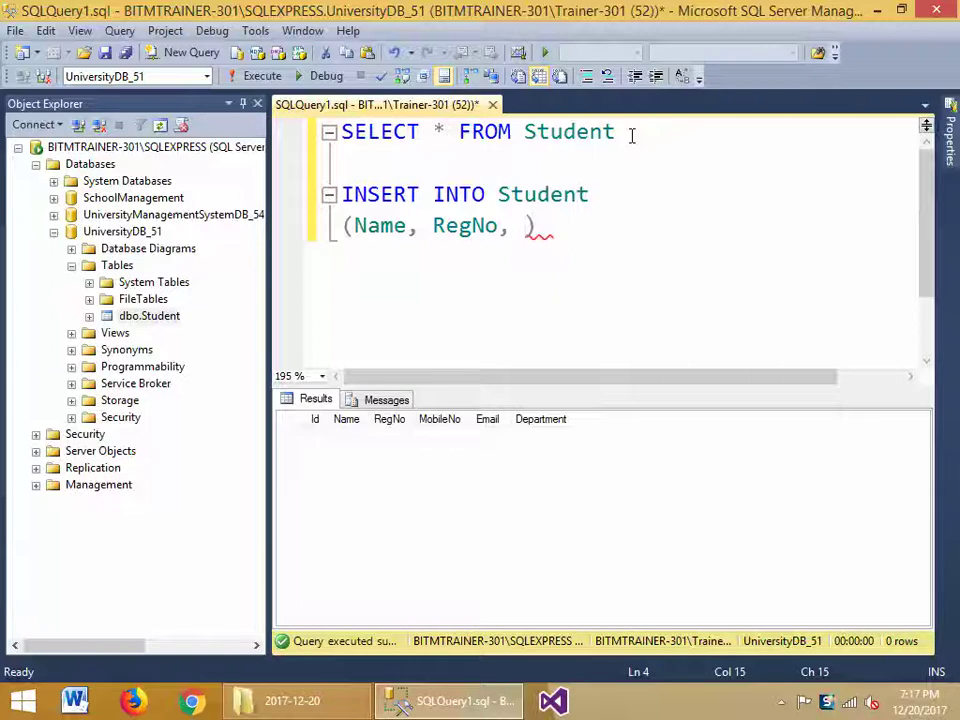
pyautogui.write('MobileNo')
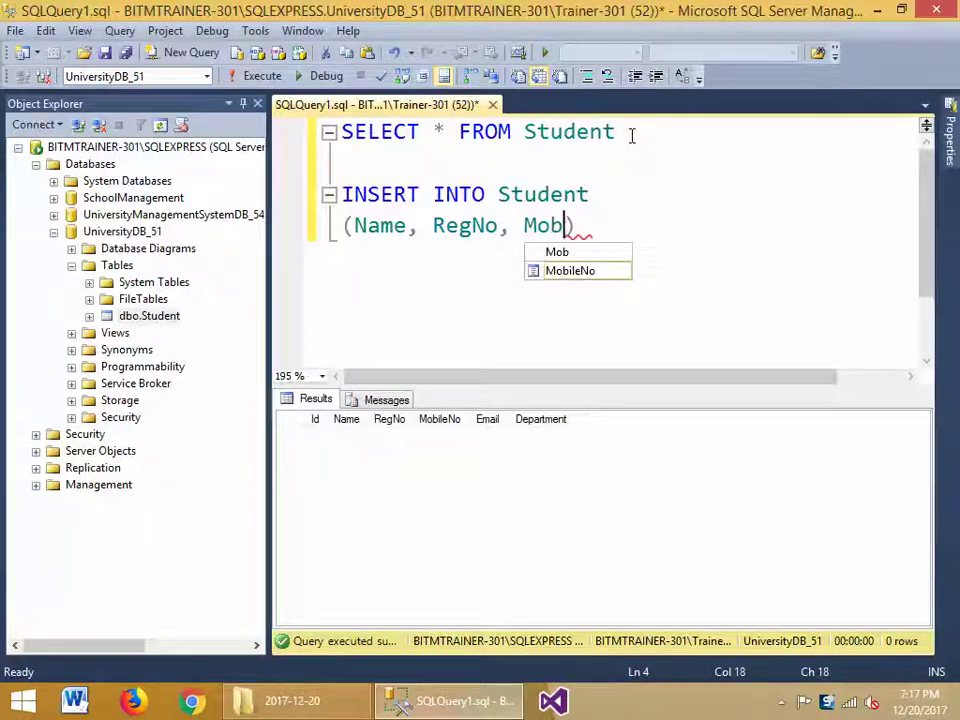
pyautogui.write(', Email')
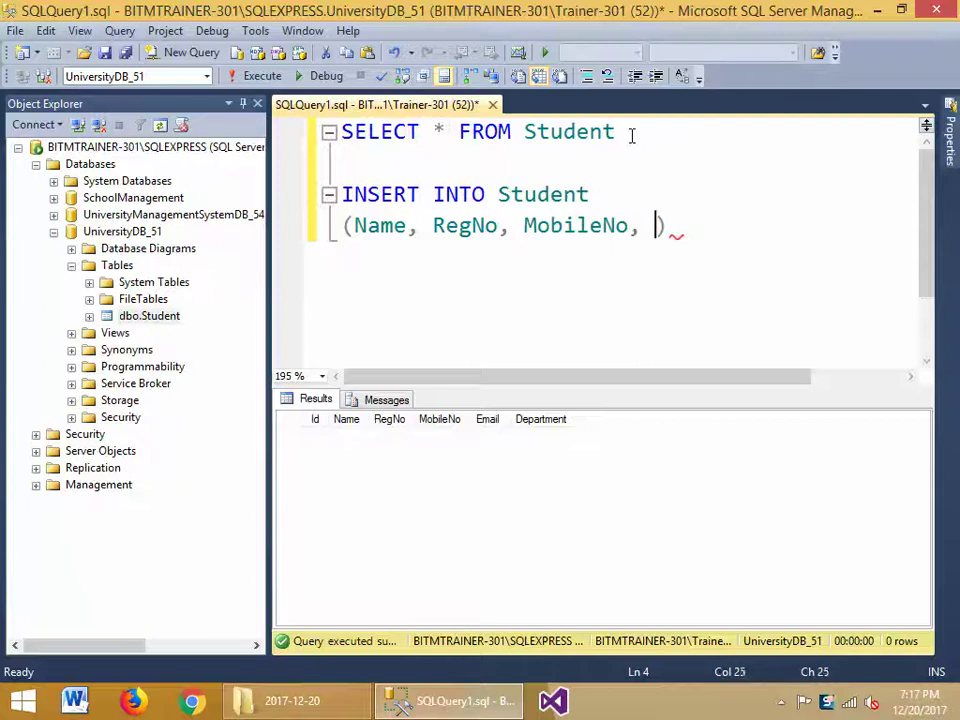
pyautogui.write(',')
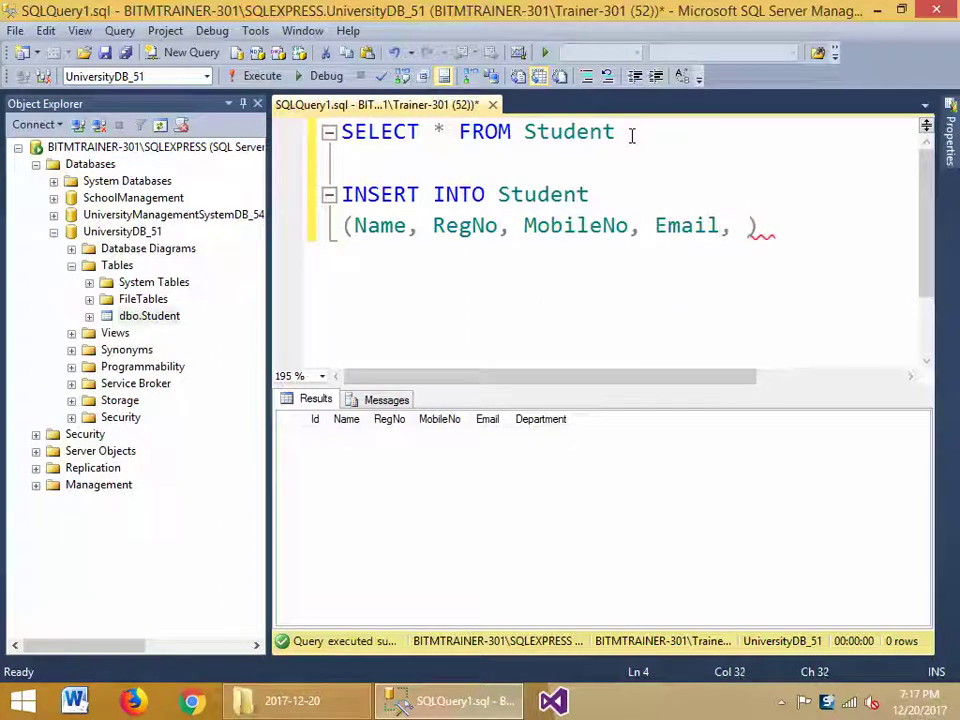